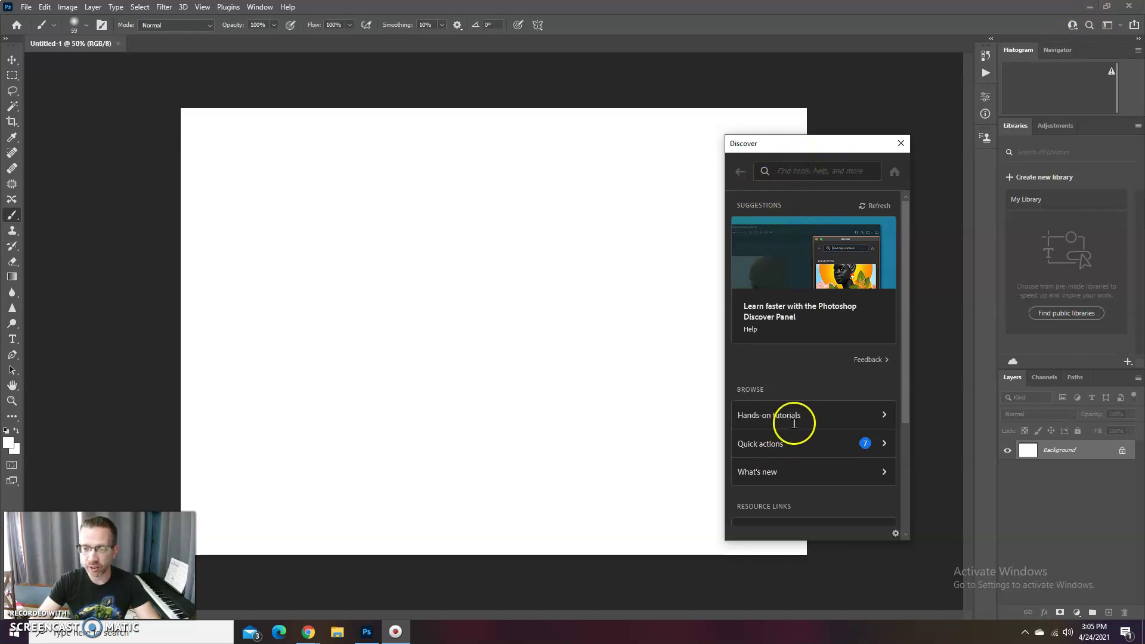
Find 'Make a double exposure' under Composite in the Discover panel's Hands-on tutorials
click(868, 417)
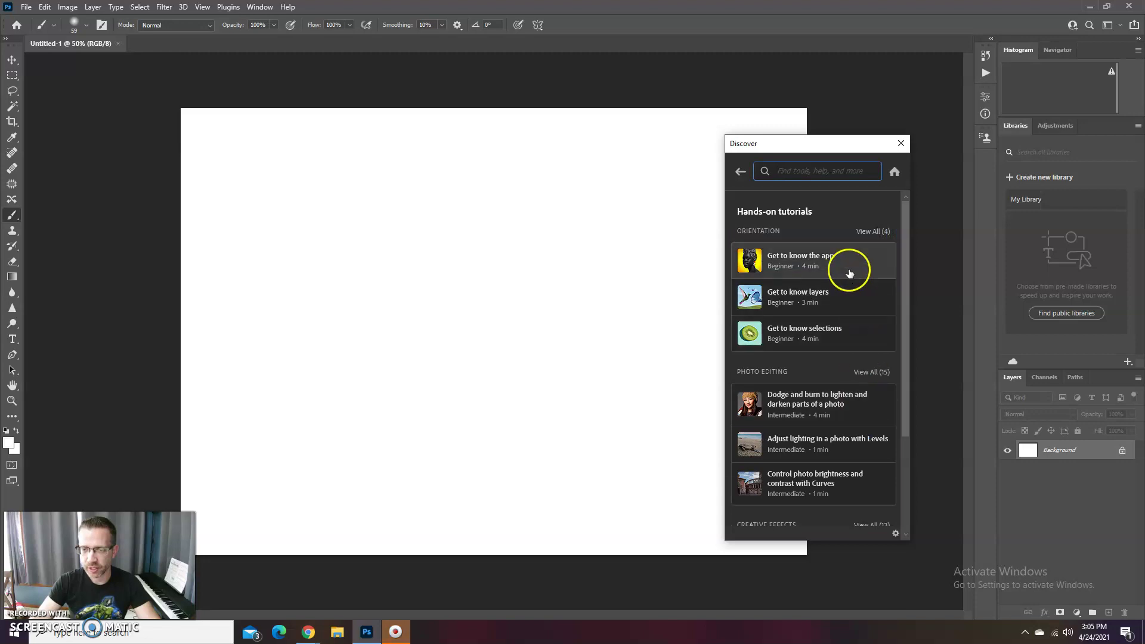
scroll(851, 314, down, 4)
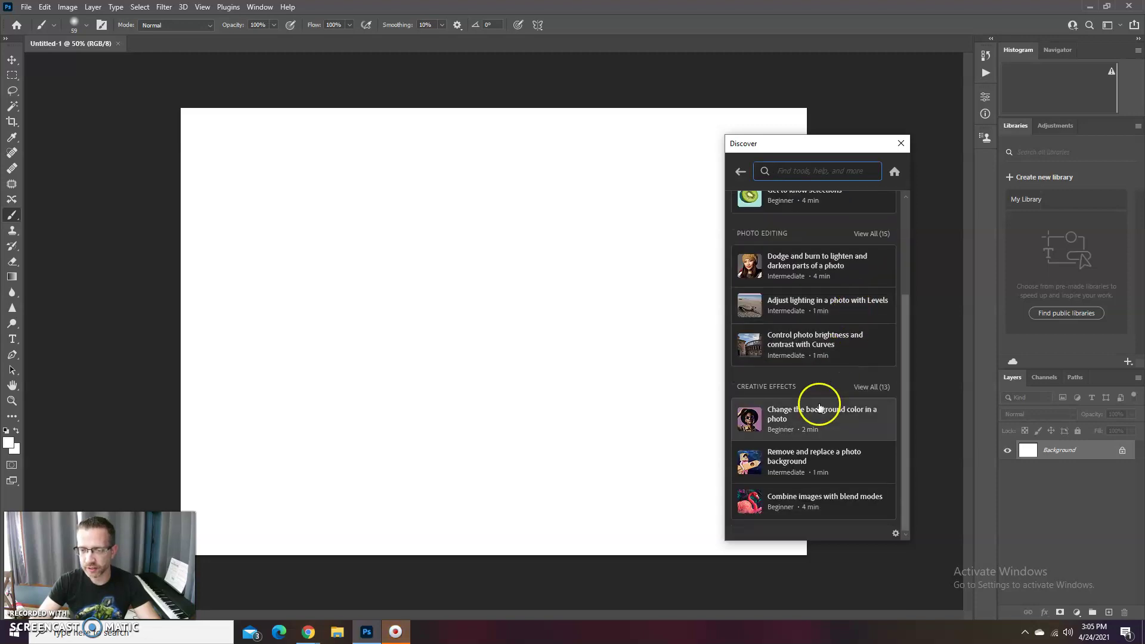
scroll(862, 387, down, 5)
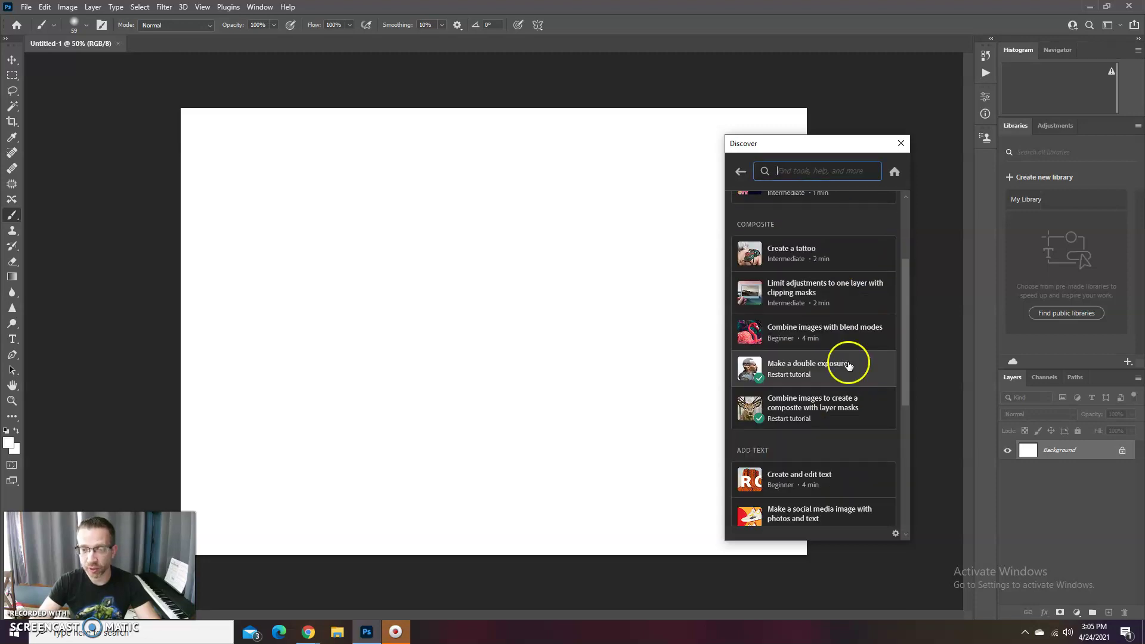
click(801, 379)
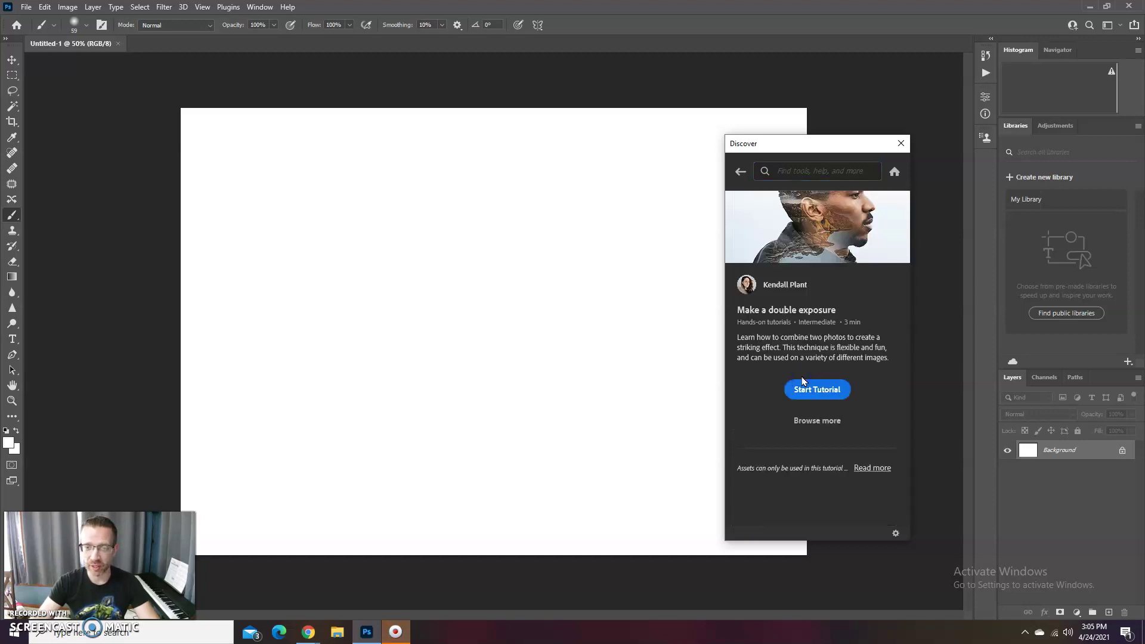
Start the double exposure tutorial and reposition the Discover panel
click(830, 389)
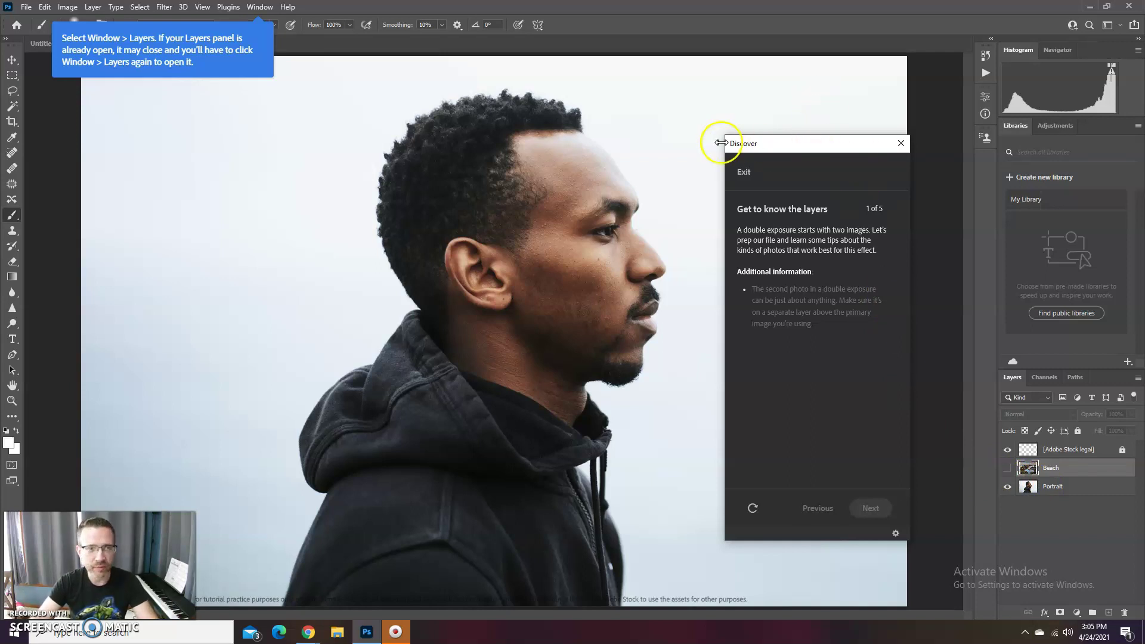
drag(847, 145, 898, 612)
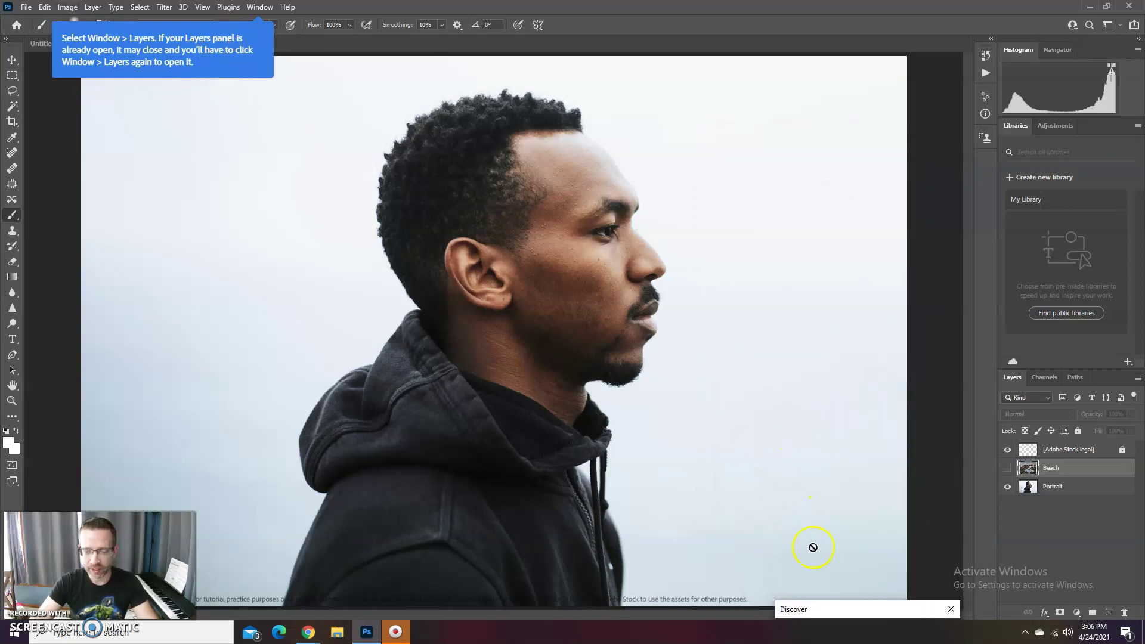
drag(834, 605, 821, 176)
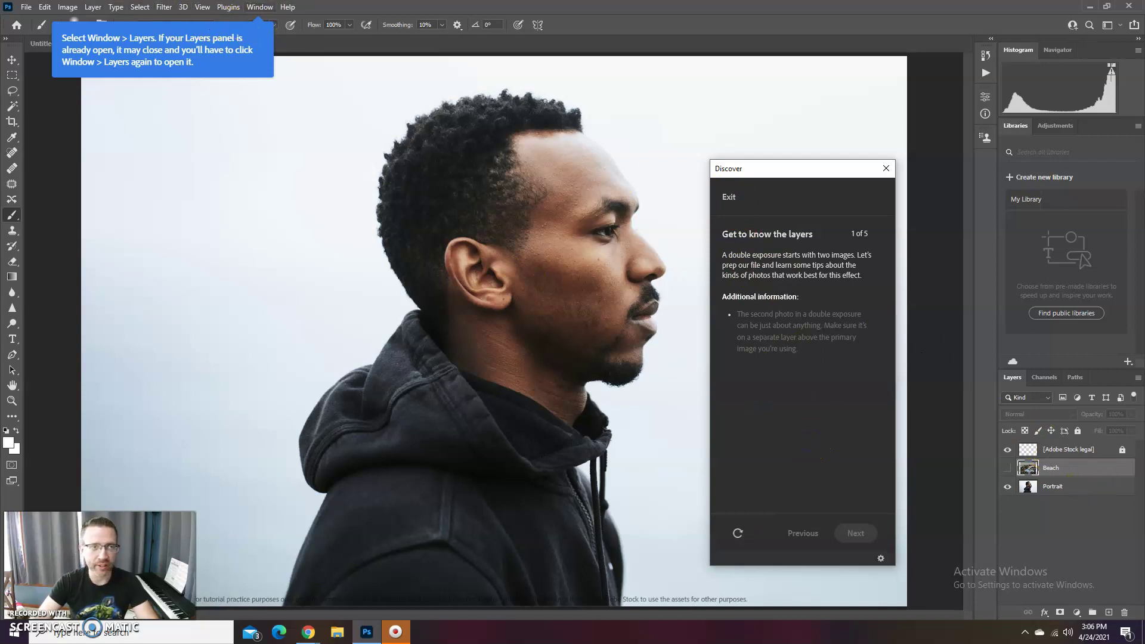
Show the Layers panel via the Window menu and move the tutorial panel aside
click(259, 7)
click(327, 258)
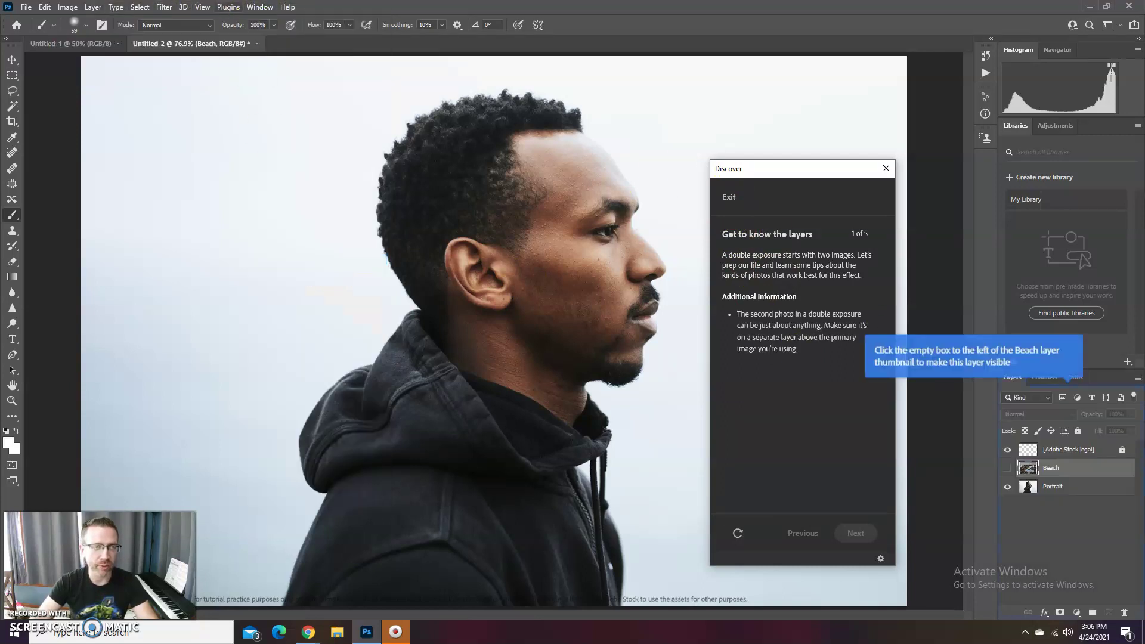
click(260, 7)
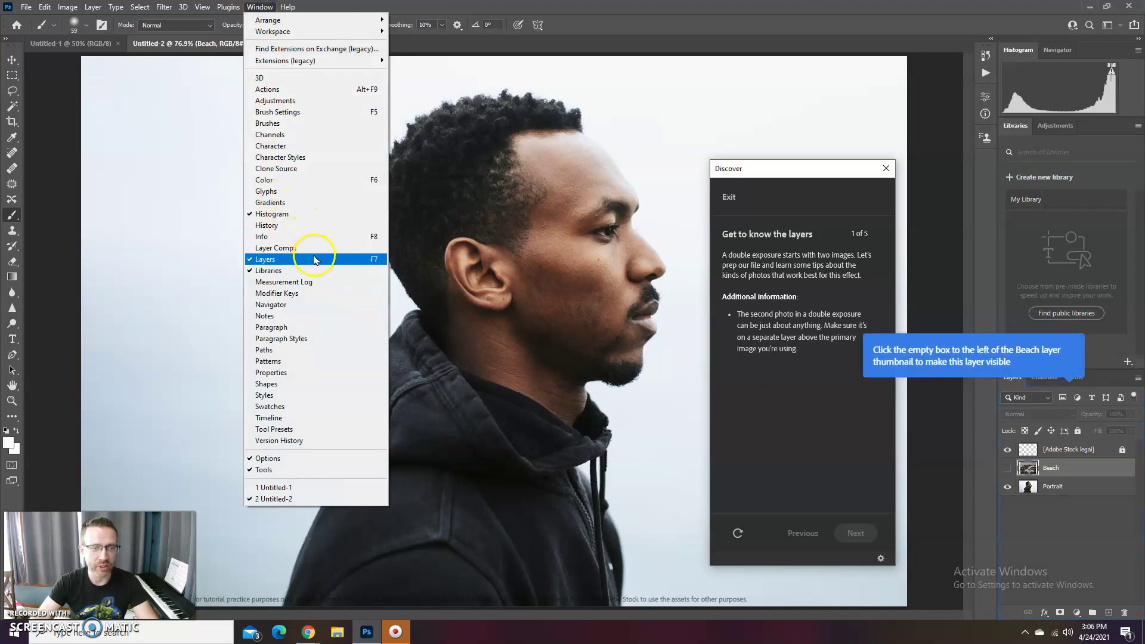
click(1089, 515)
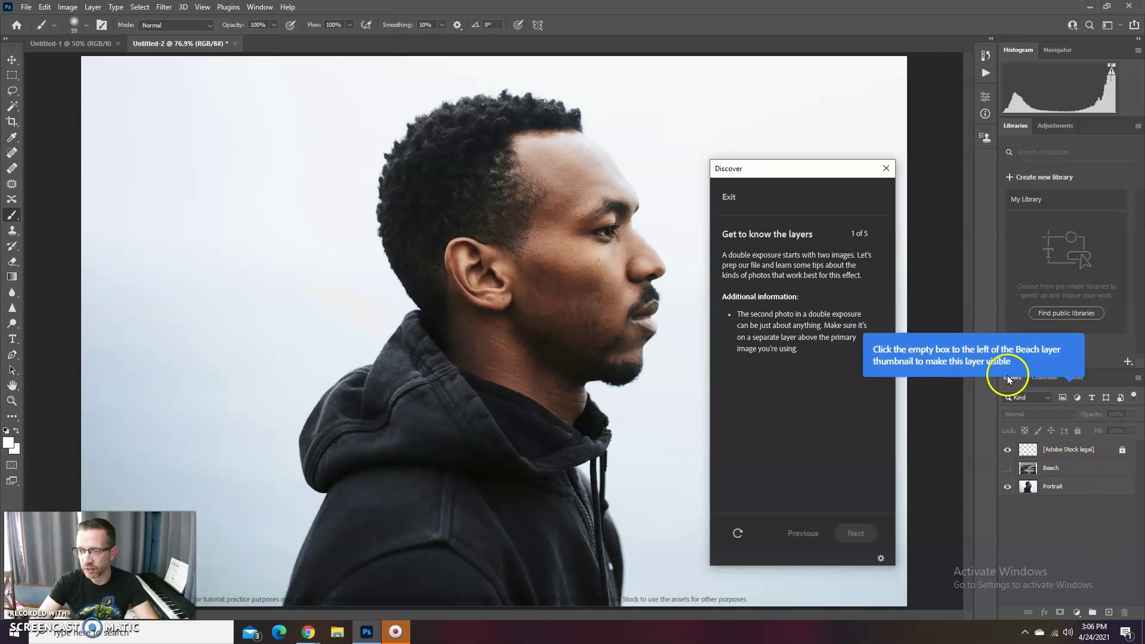
drag(840, 169, 909, 605)
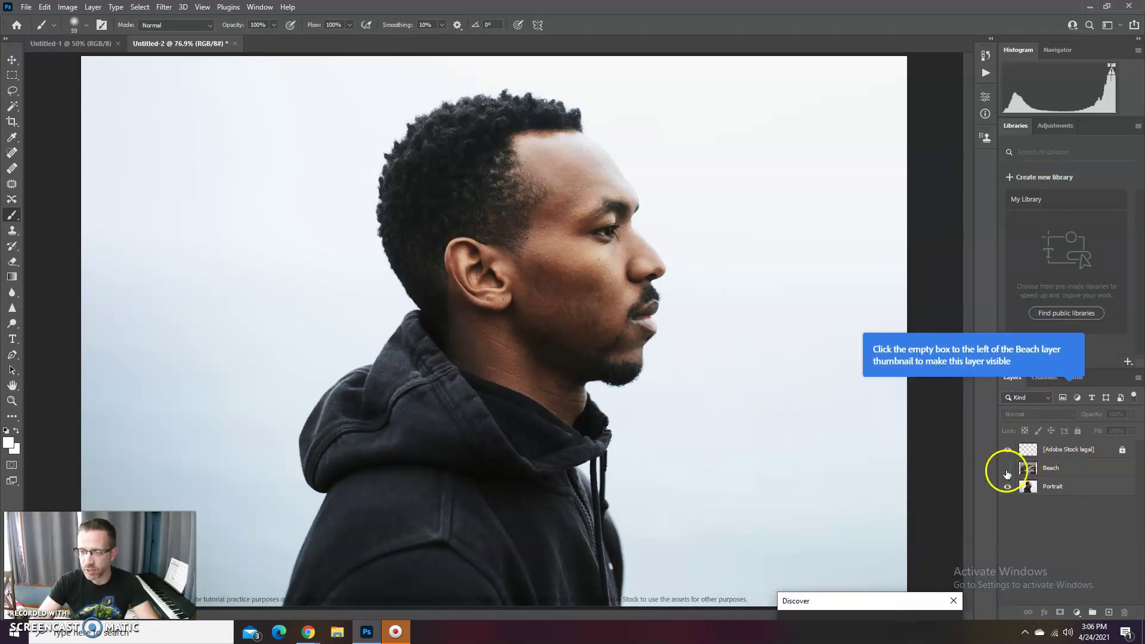
Turn on the Beach layer's visibility and make it the active layer
click(1075, 486)
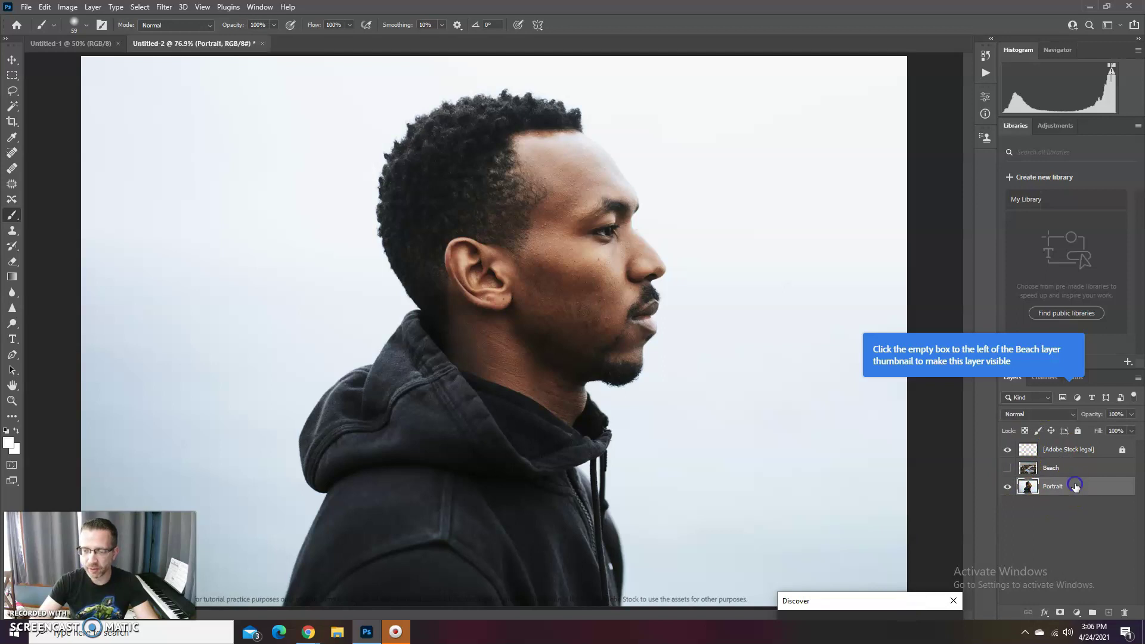
click(1007, 468)
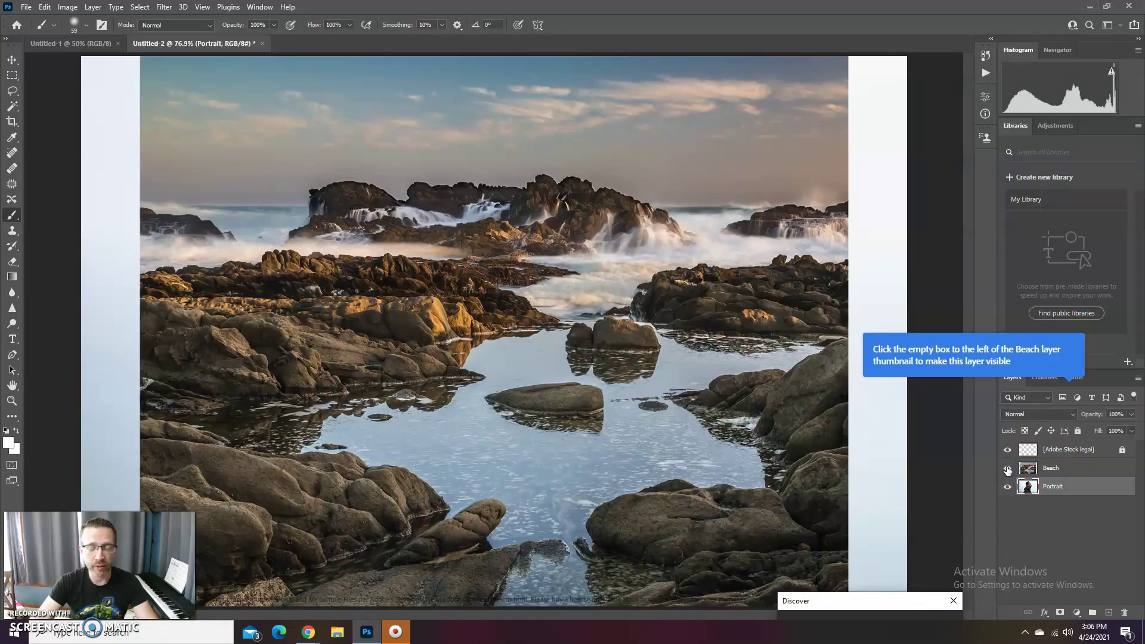
click(1007, 469)
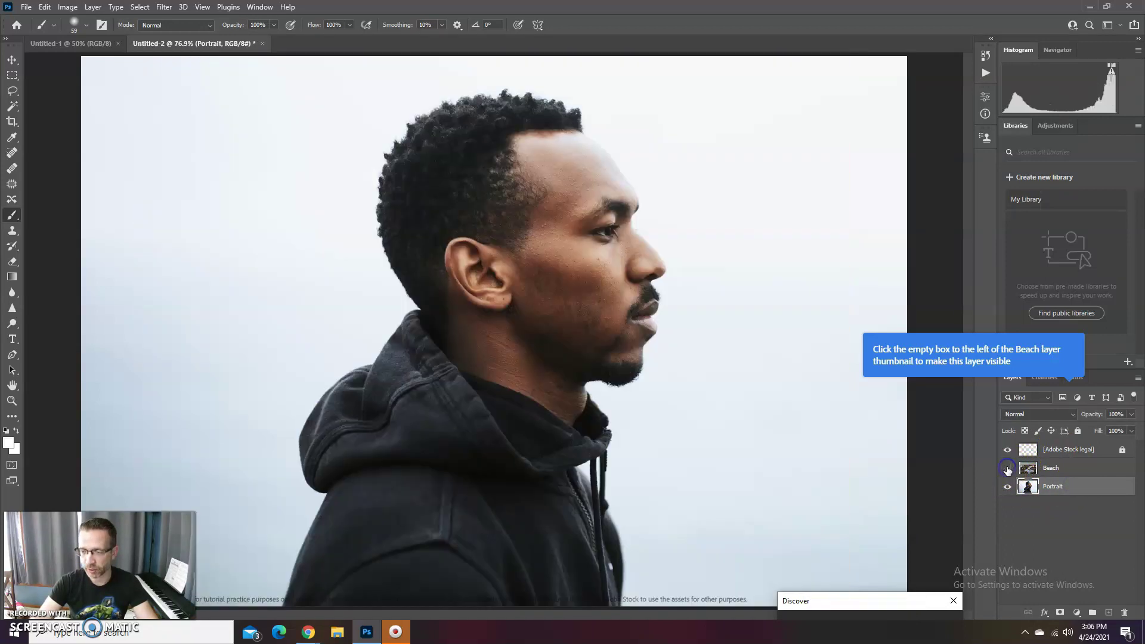
click(1084, 471)
click(1007, 468)
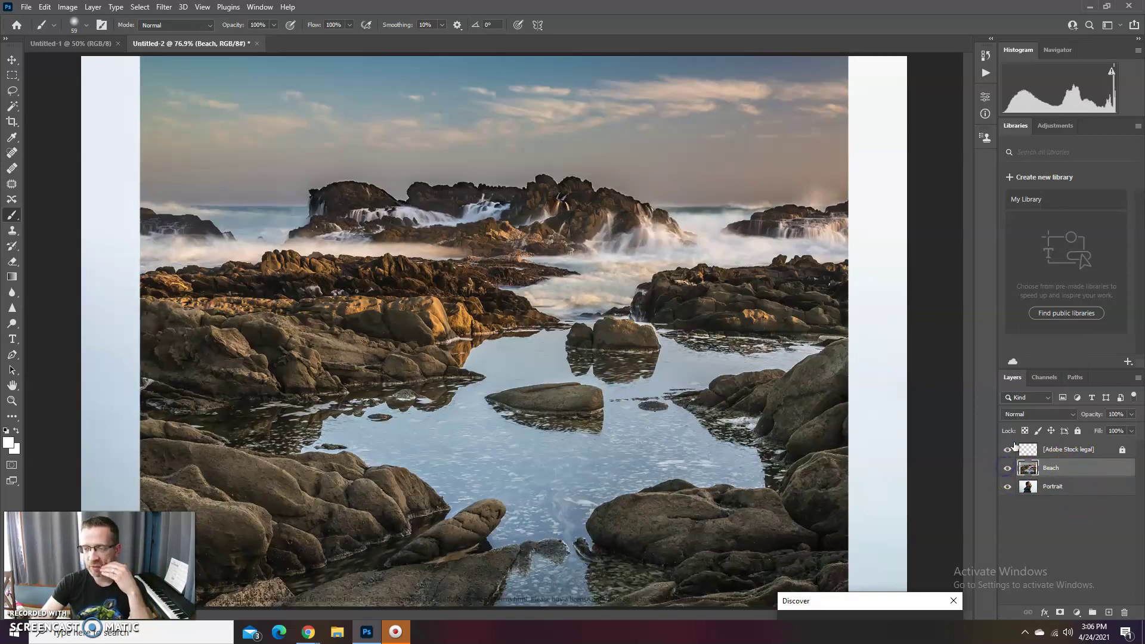
Set the Beach layer to Screen blend mode at 86% opacity
click(1031, 413)
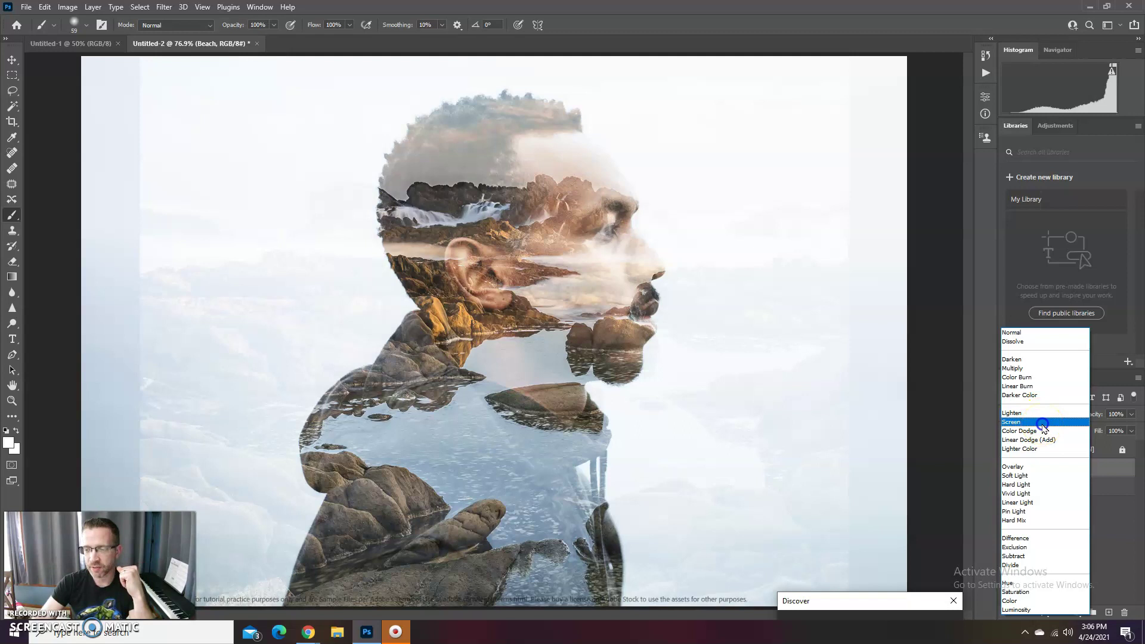
click(1042, 424)
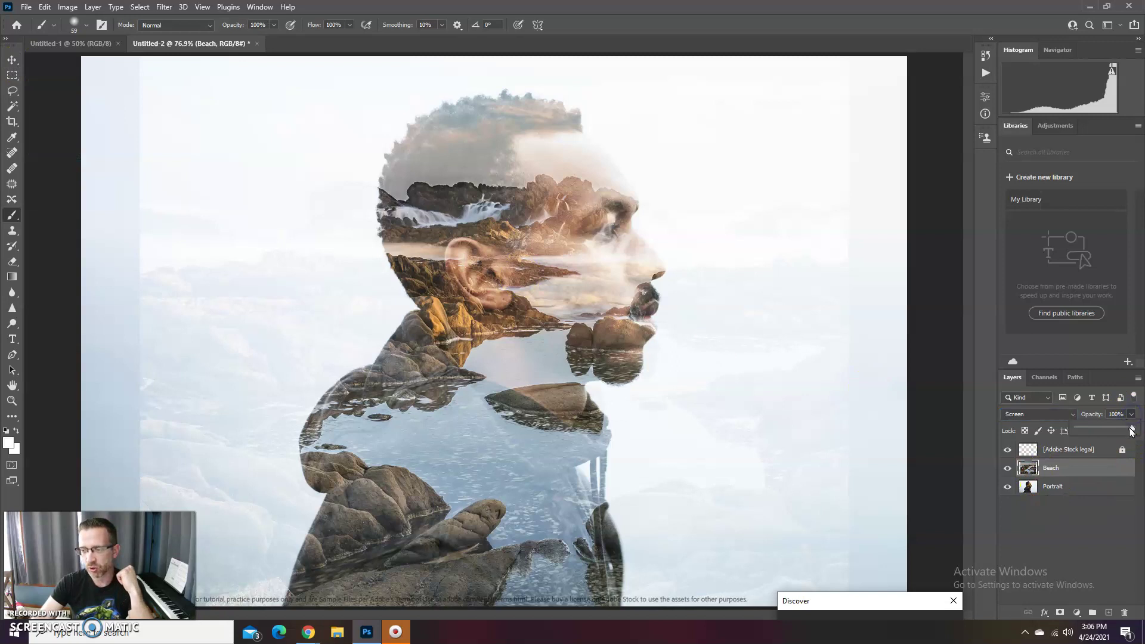
mouse_move(1115, 433)
mouse_down()
mouse_move(1092, 432)
mouse_move(1123, 431)
mouse_up()
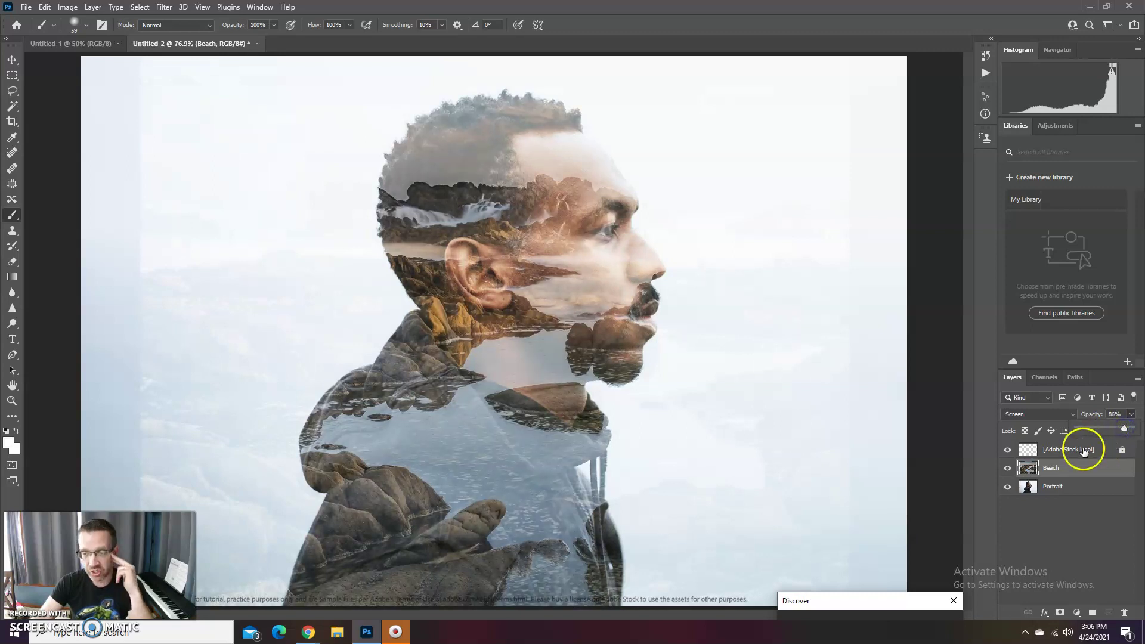
With the Move tool, shift the Beach layer left and scale it to about 96%
click(1016, 527)
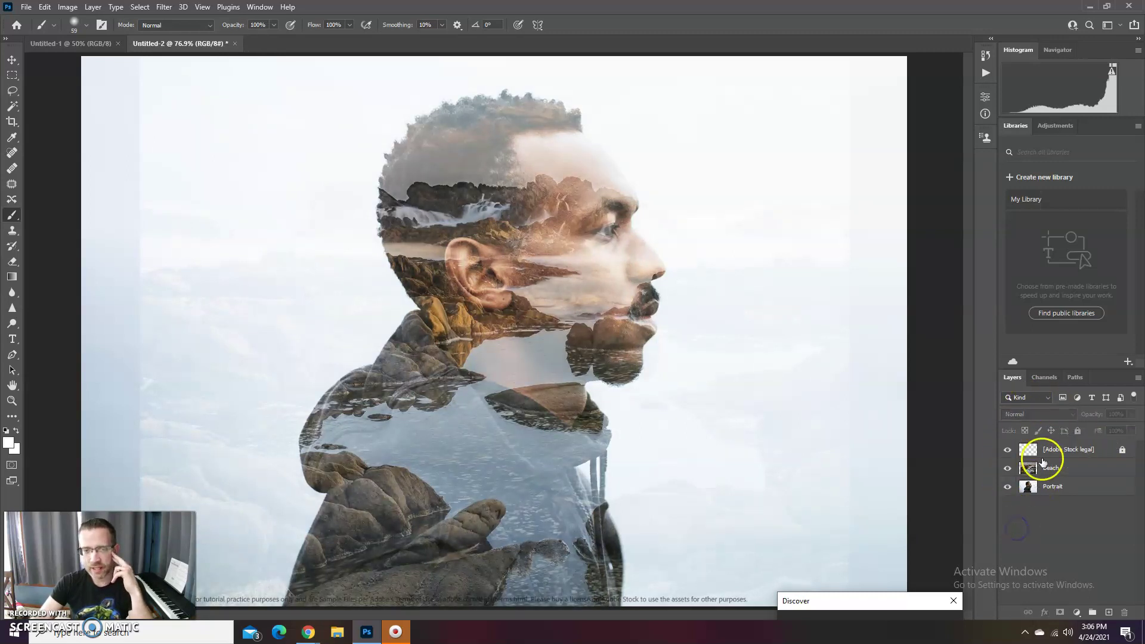
click(12, 59)
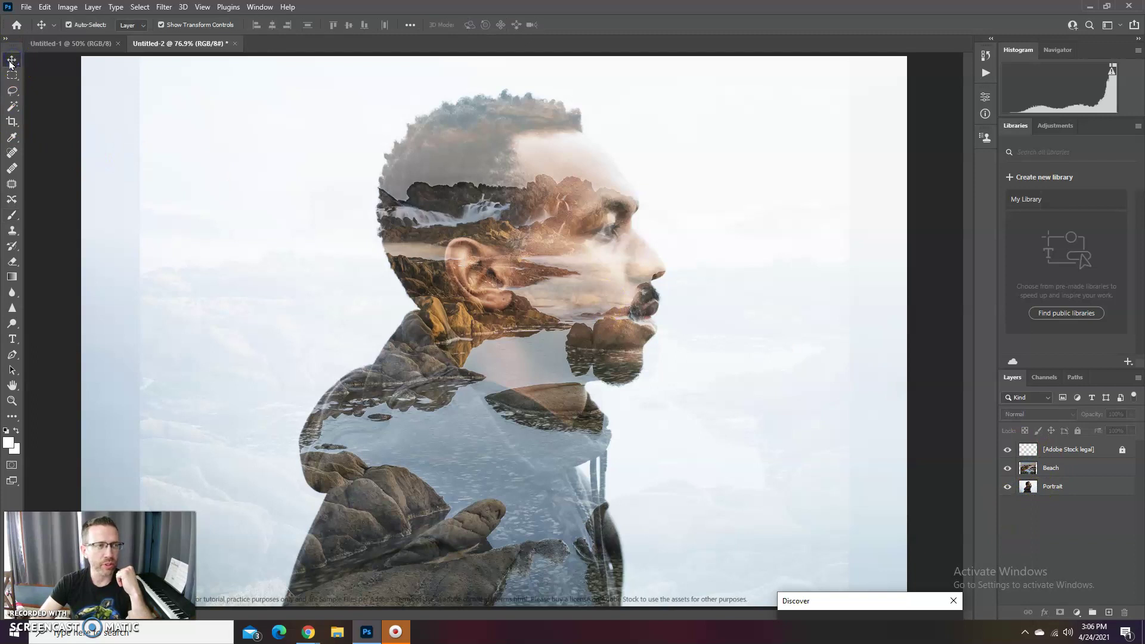
drag(475, 322, 217, 368)
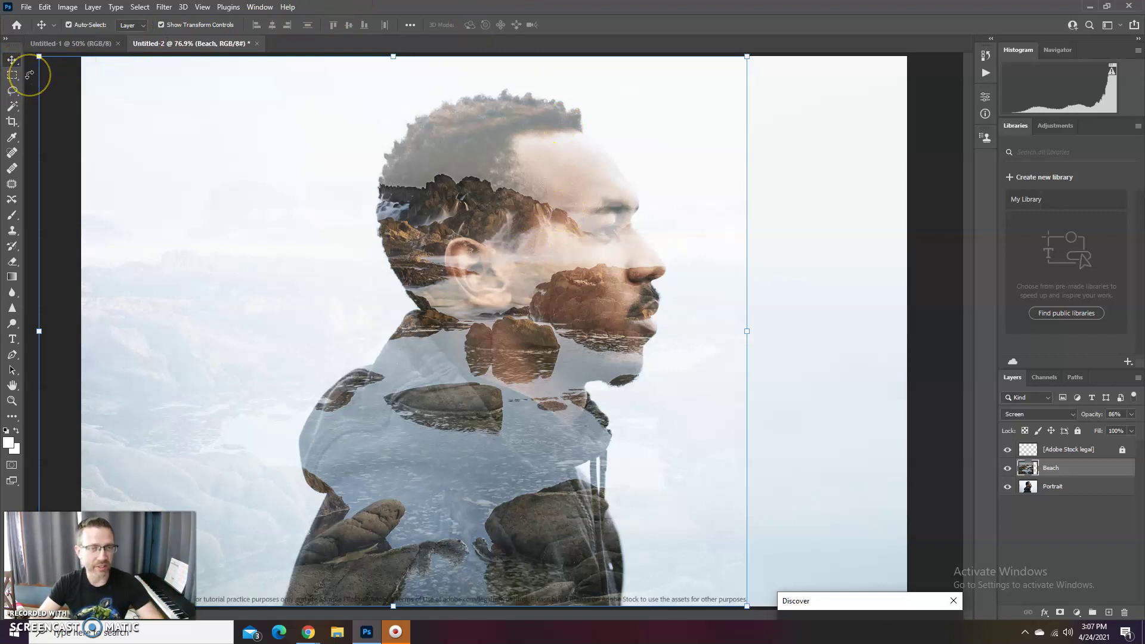
drag(38, 57, 77, 71)
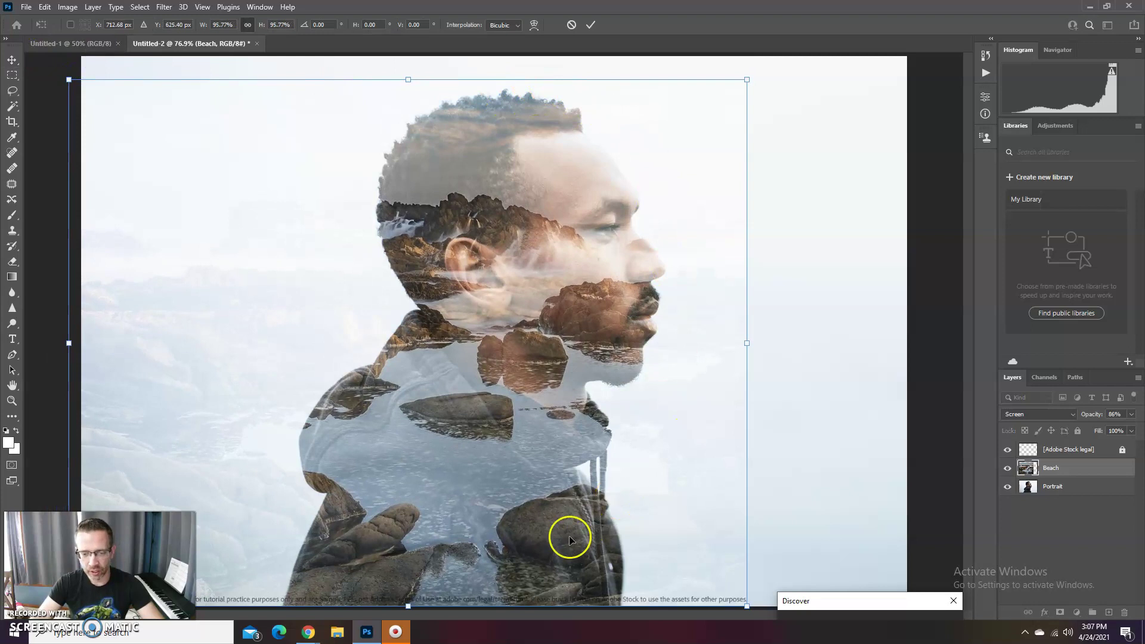
key(Return)
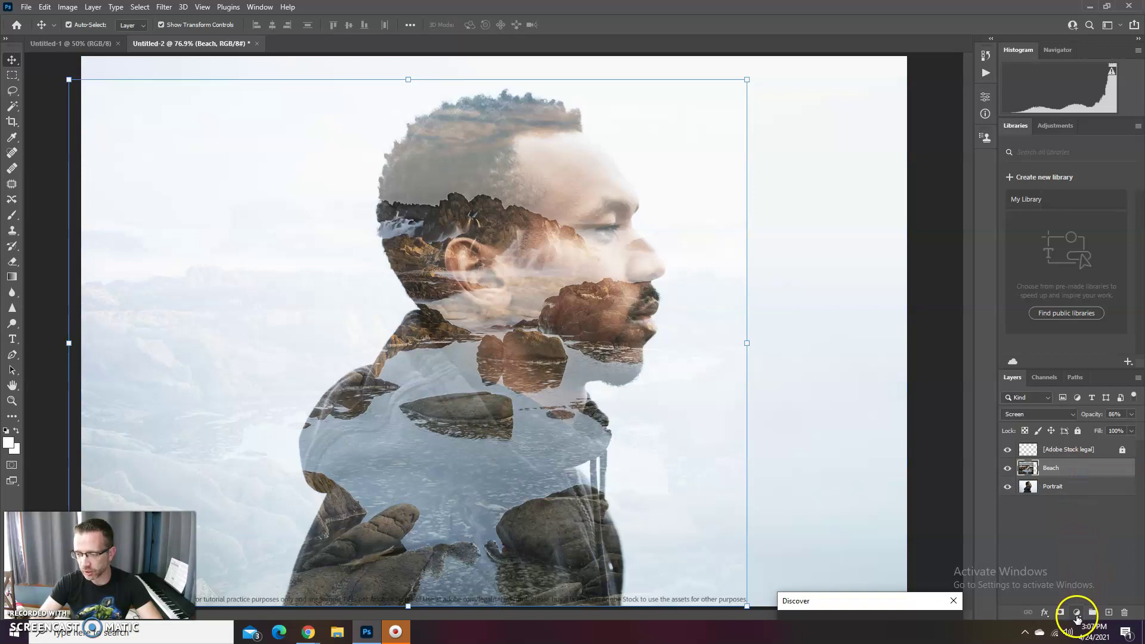
Add a layer mask to the Beach layer and brush black over the left background
click(1059, 612)
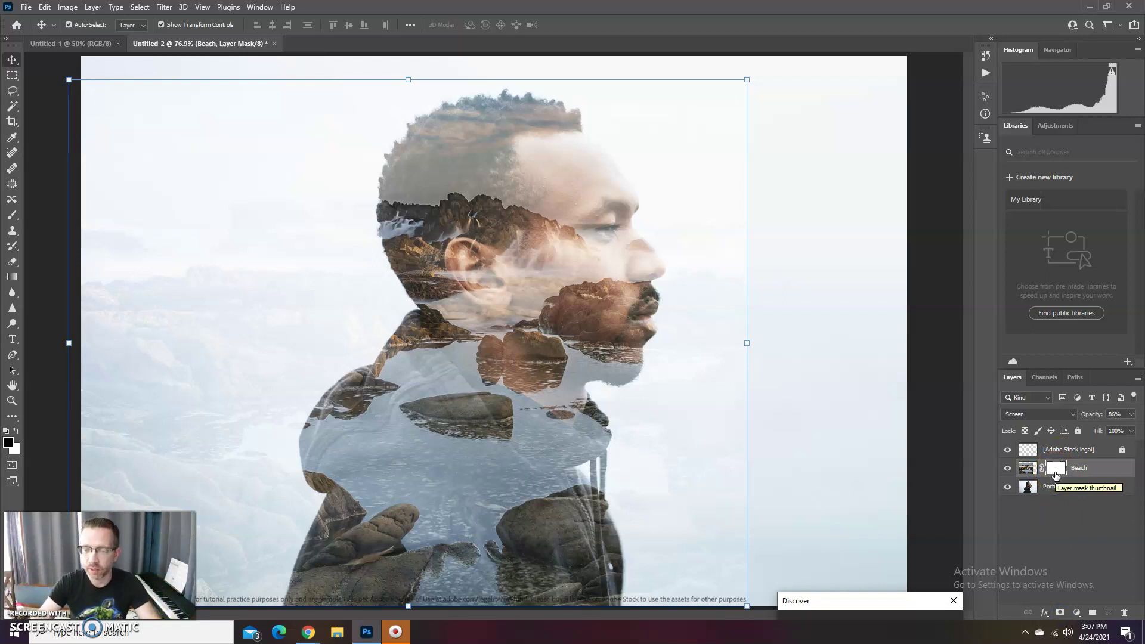
click(12, 214)
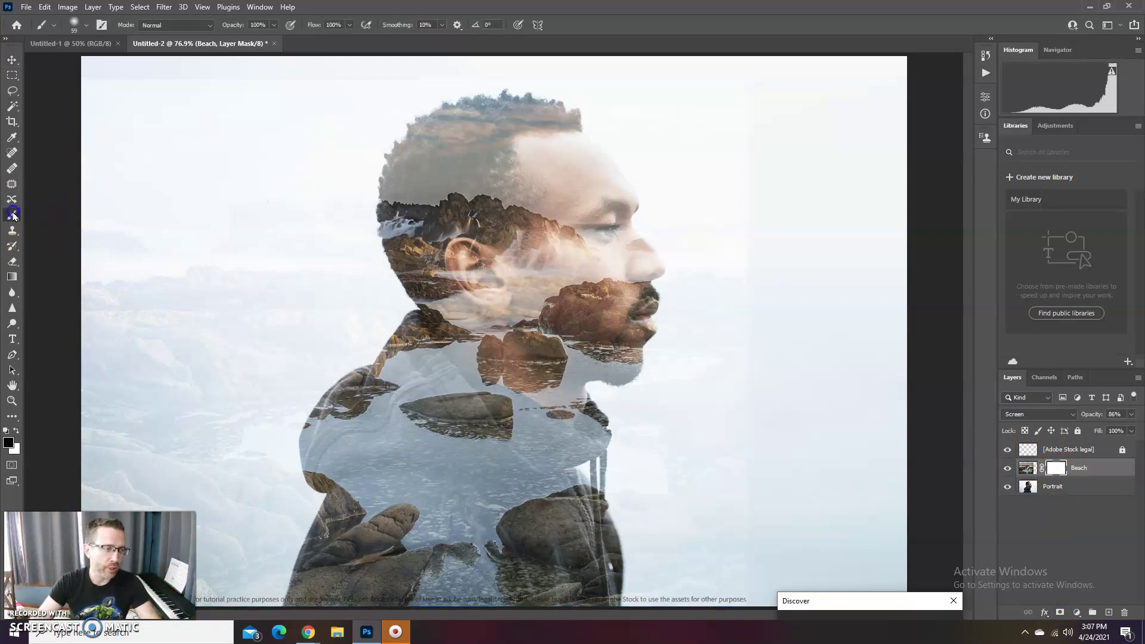
click(253, 8)
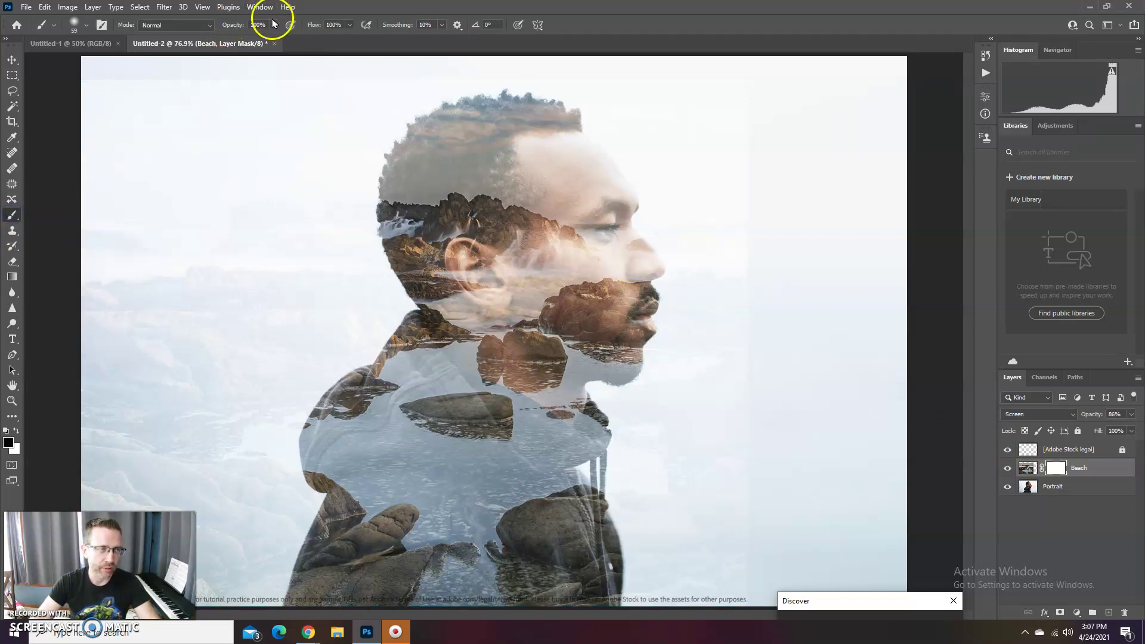
drag(161, 292, 151, 406)
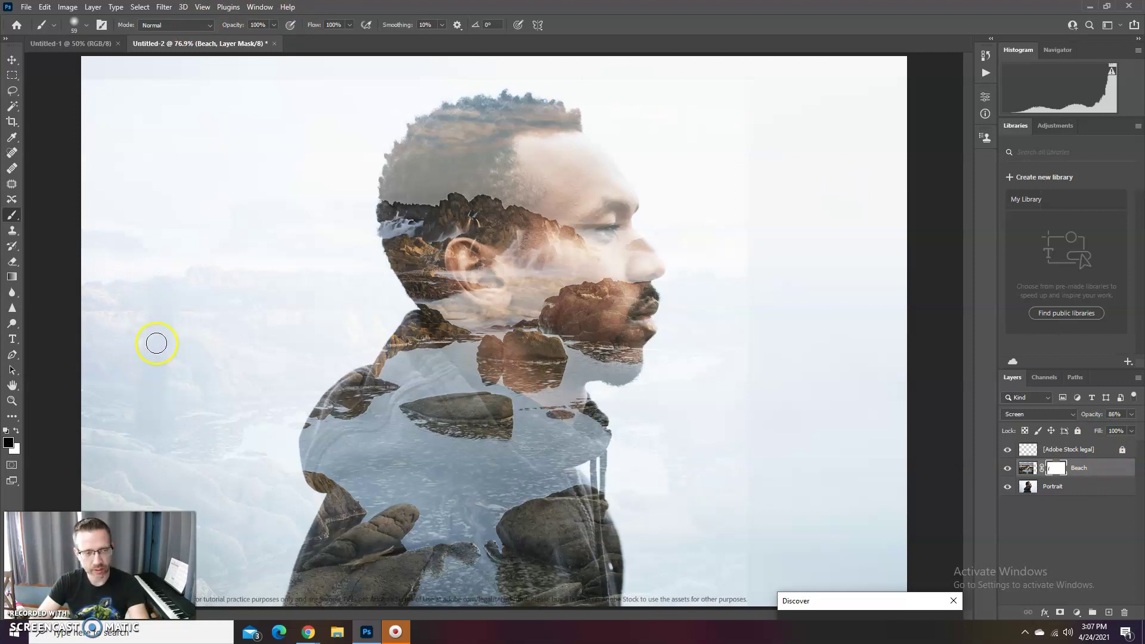
Set the brush to 0% hardness at about 700 px
click(86, 26)
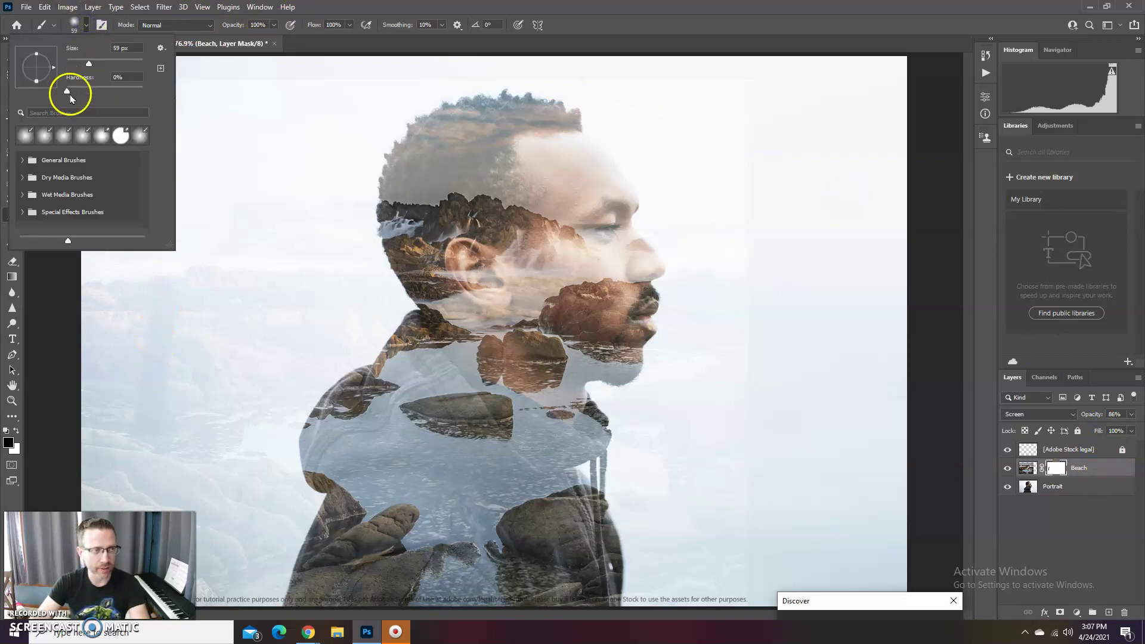
click(238, 419)
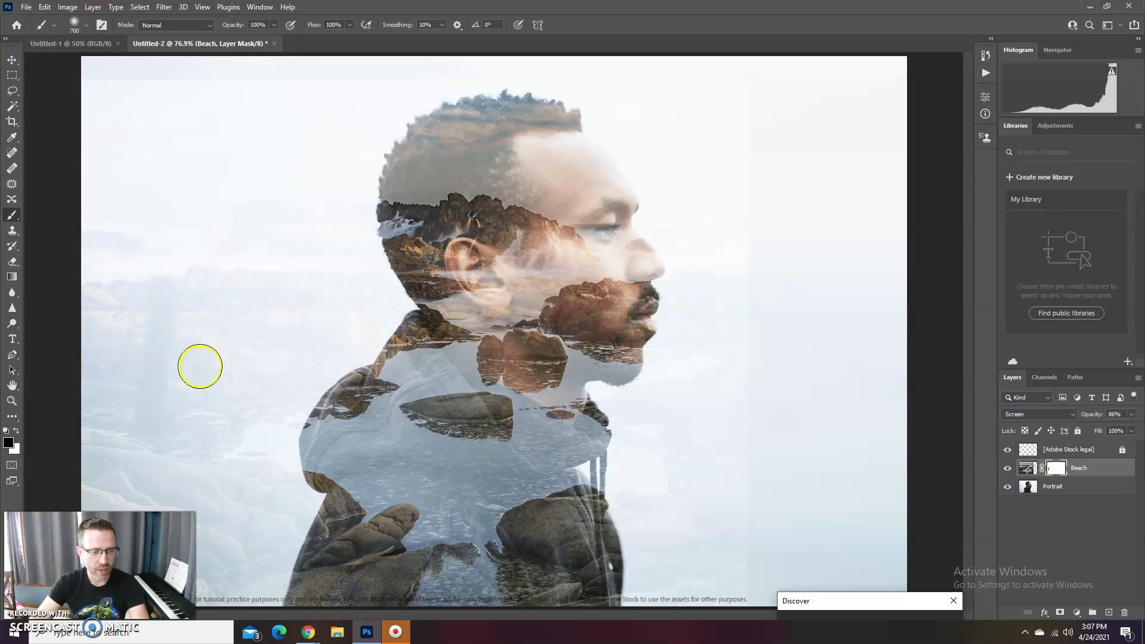
Paint black on the Beach mask over the lower-left and right background with a smaller brush
key(bracketleft)
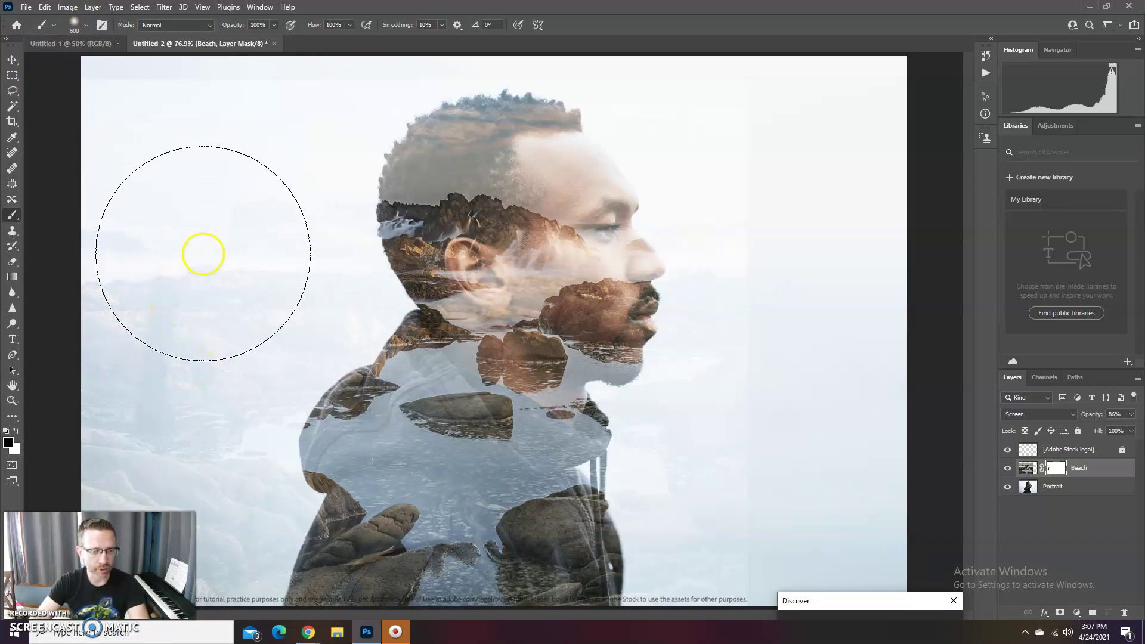
mouse_move(202, 253)
mouse_down()
mouse_move(160, 465)
mouse_move(199, 284)
mouse_move(177, 373)
mouse_up()
key(bracketleft)
key(bracketleft)
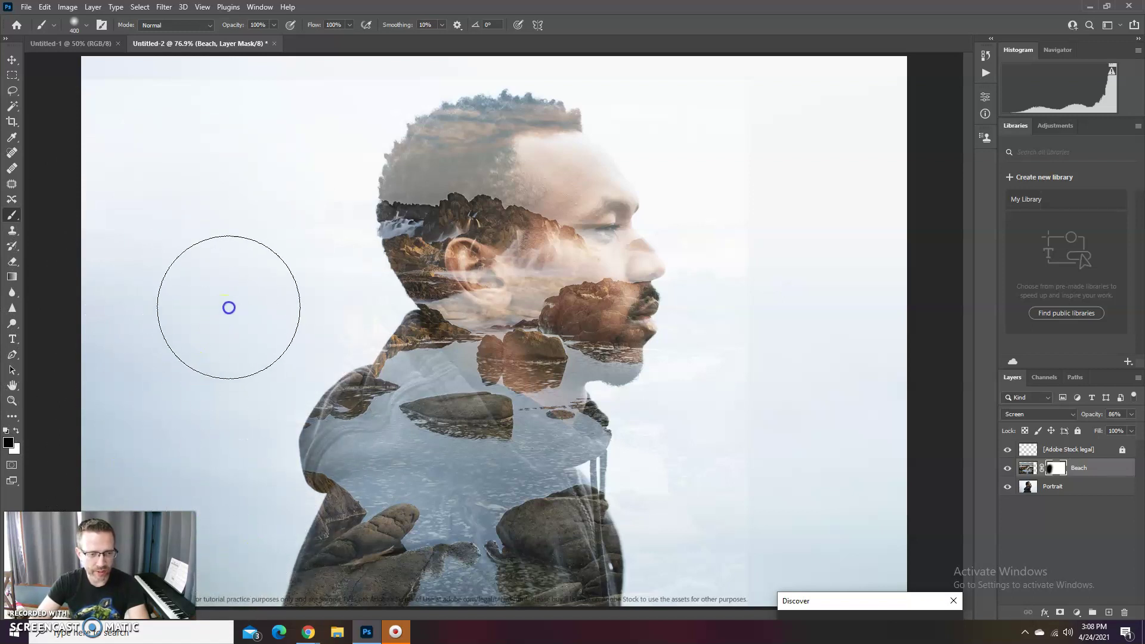
click(164, 189)
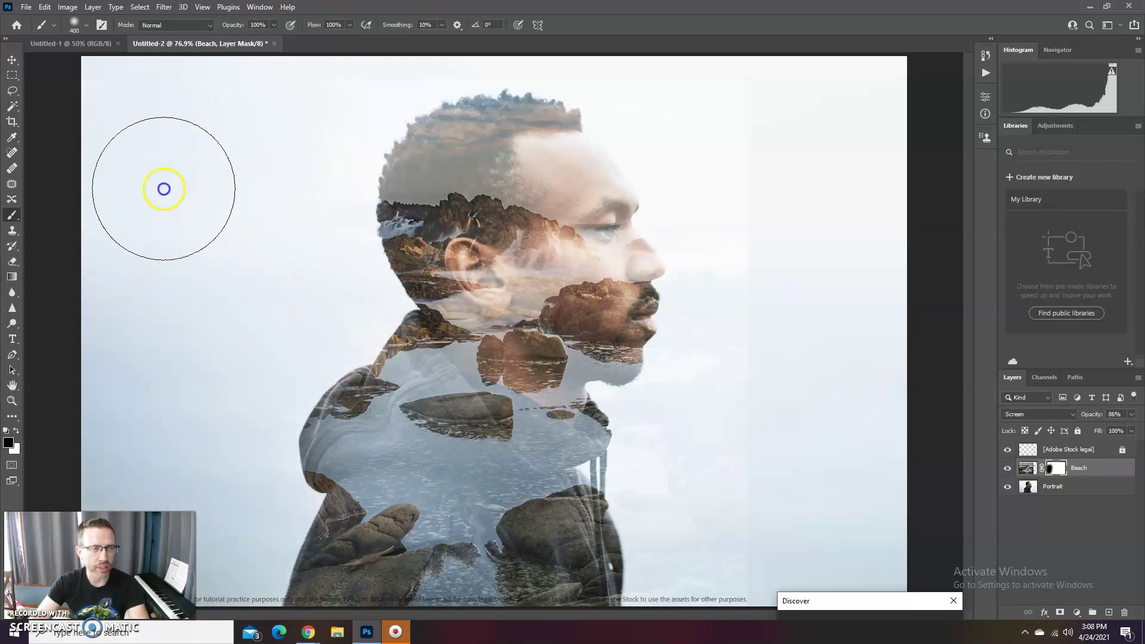
drag(163, 189, 154, 360)
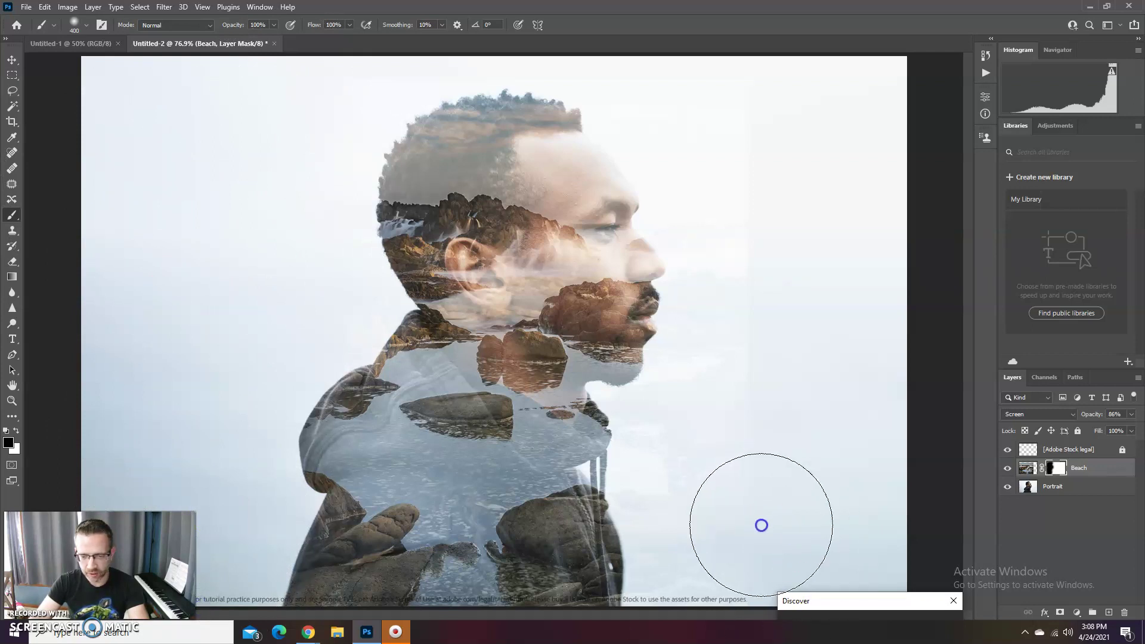
mouse_move(748, 529)
mouse_down()
mouse_move(710, 528)
mouse_move(702, 544)
mouse_move(732, 392)
mouse_move(743, 189)
mouse_up()
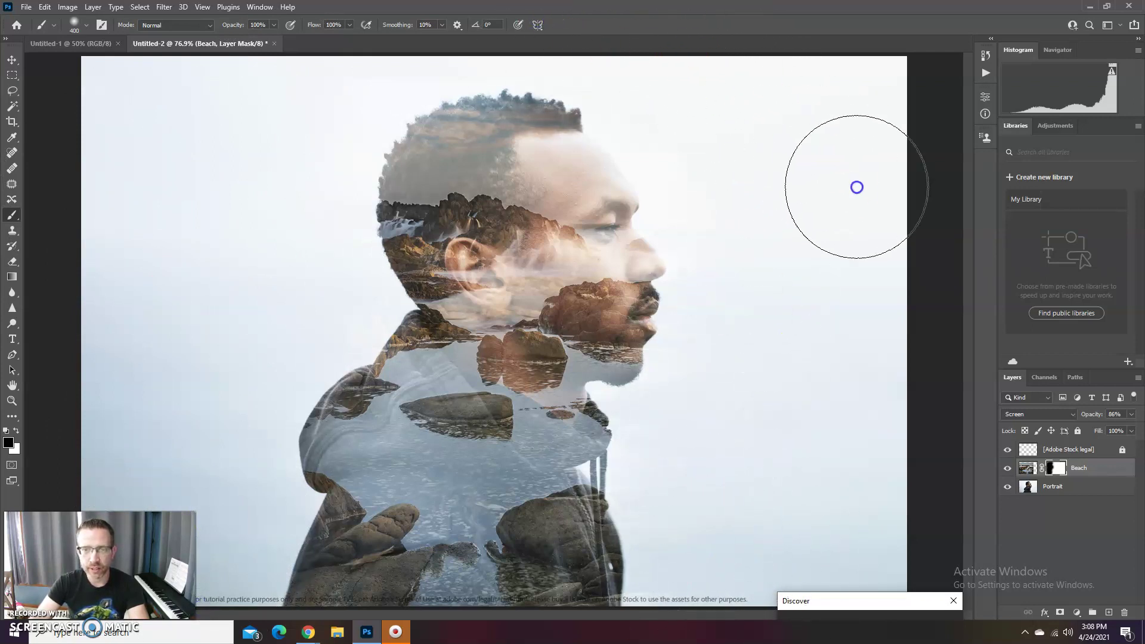
mouse_move(856, 186)
mouse_down()
mouse_move(807, 403)
mouse_move(733, 503)
mouse_move(796, 523)
mouse_move(765, 546)
mouse_up()
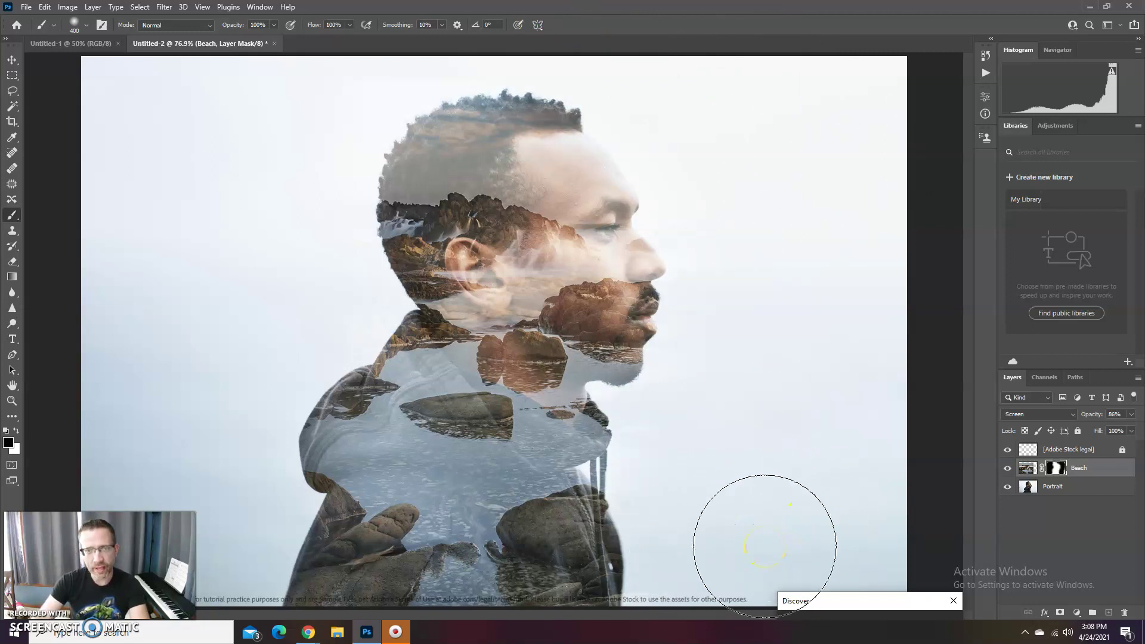
Restore the beach rocks over the left shoulder with white, and lower brush opacity to 28%
click(24, 459)
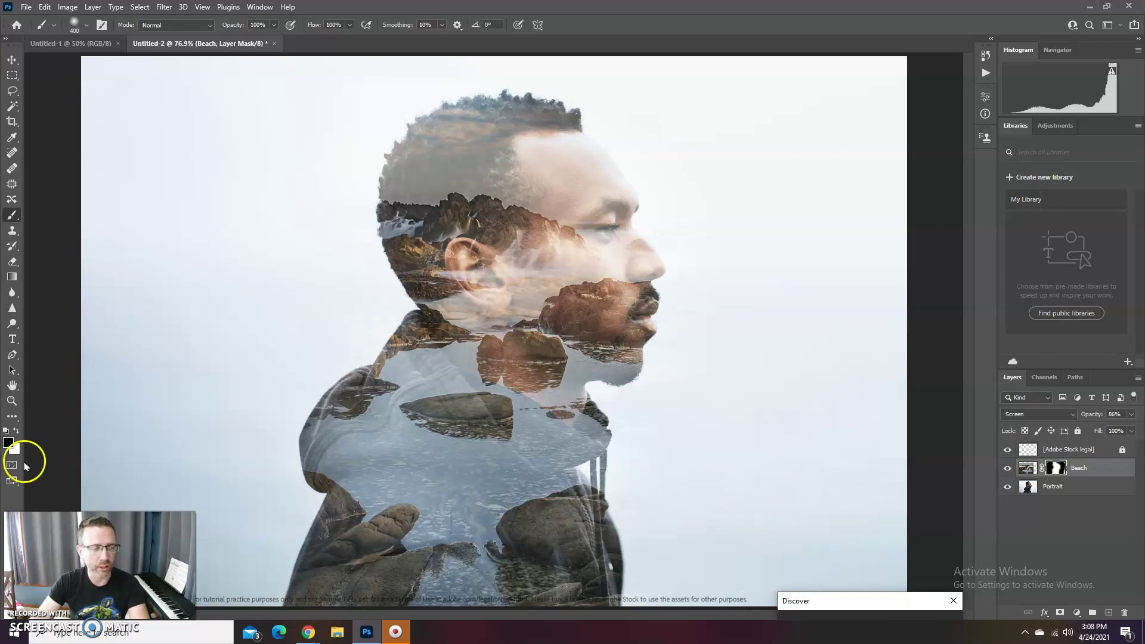
click(290, 451)
mouse_move(290, 451)
mouse_down()
mouse_move(285, 423)
mouse_move(306, 449)
mouse_move(330, 423)
mouse_move(312, 433)
mouse_move(337, 429)
mouse_up()
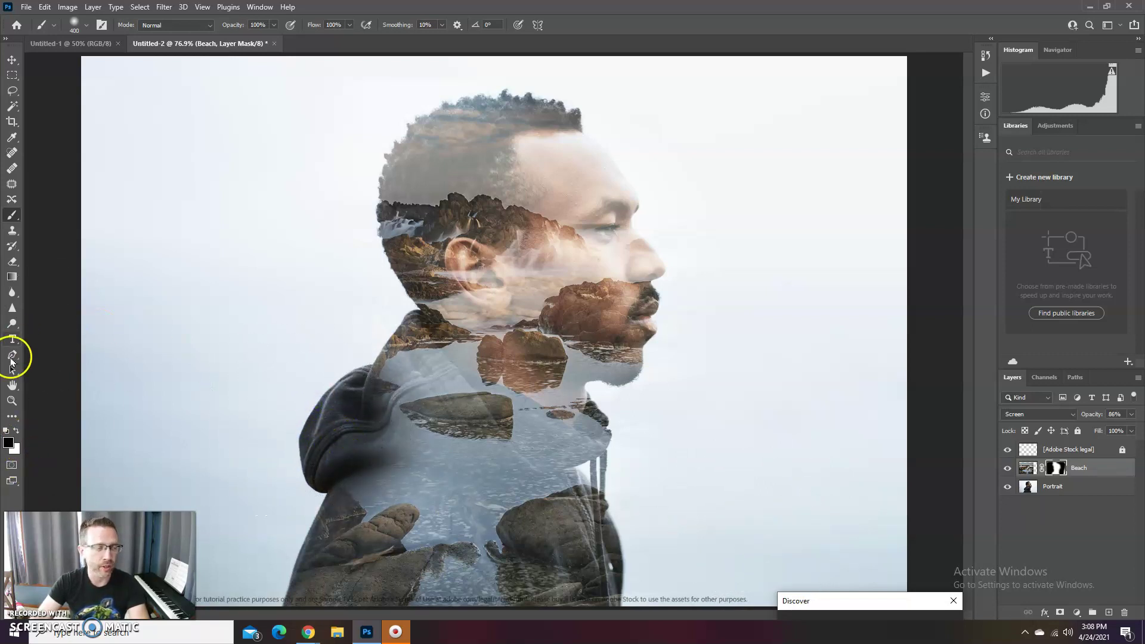
click(17, 430)
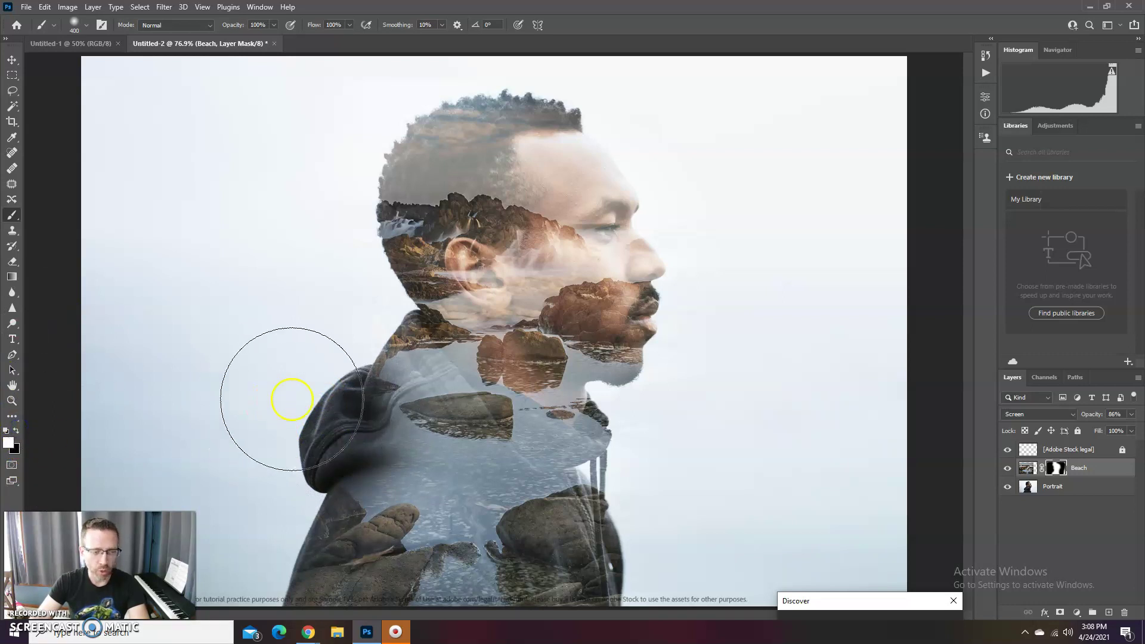
mouse_move(289, 396)
mouse_down()
mouse_move(324, 404)
mouse_move(388, 450)
mouse_move(368, 428)
mouse_move(382, 441)
mouse_move(373, 480)
mouse_move(386, 530)
mouse_move(364, 585)
mouse_move(416, 431)
mouse_move(420, 588)
mouse_move(405, 431)
mouse_up()
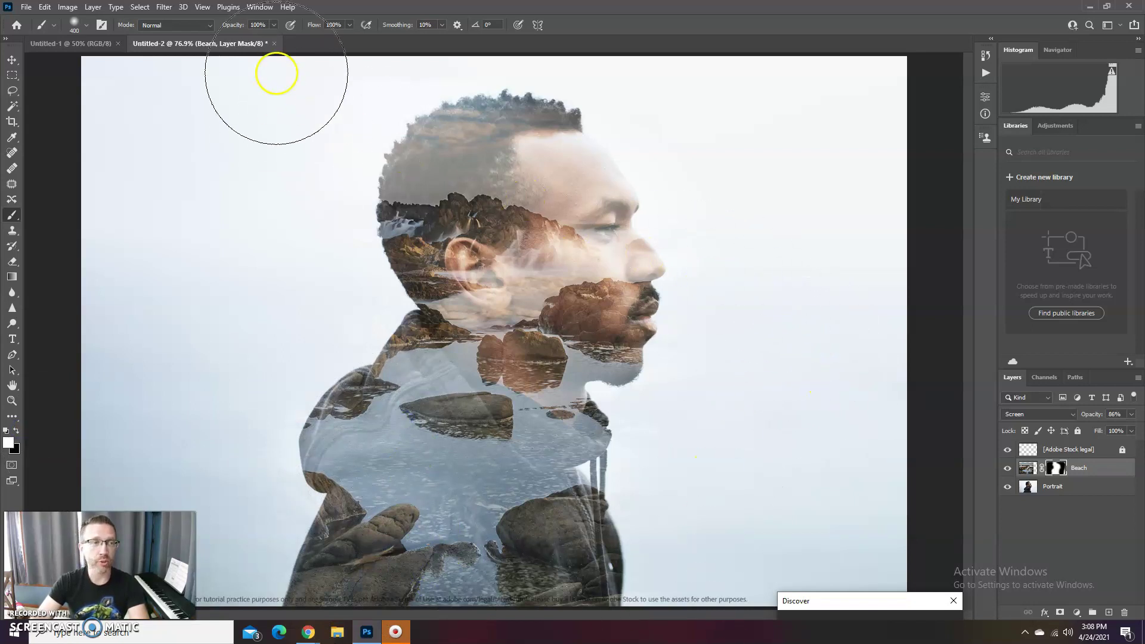
click(273, 25)
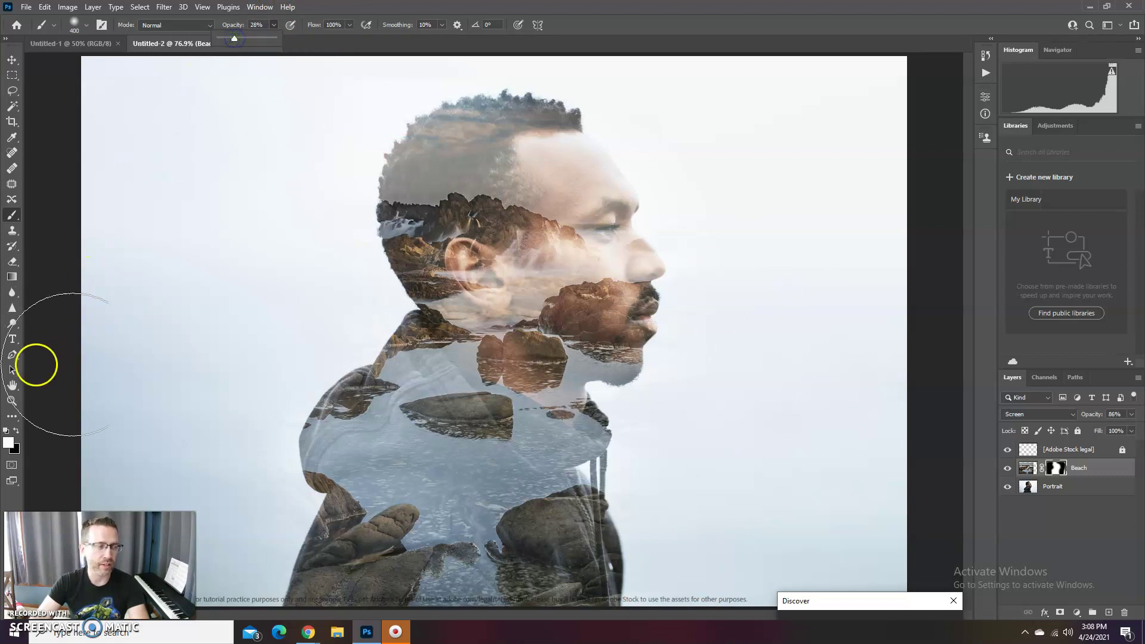
Paint black at 28% opacity with a smaller brush over the eye, nose, ear, chin and moustache
click(17, 430)
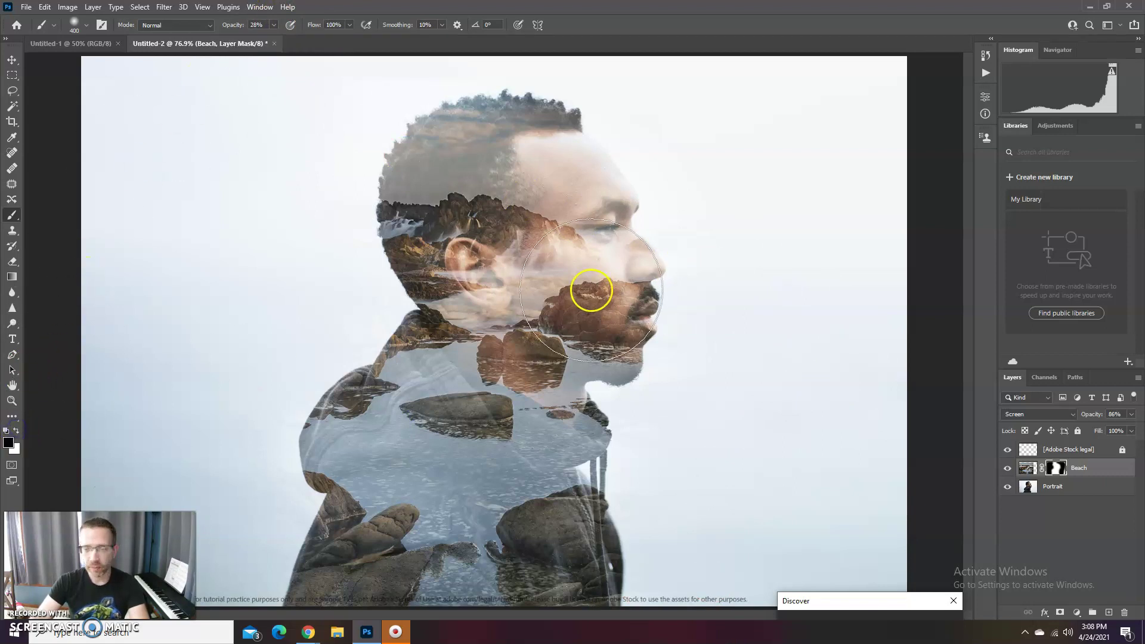
key(bracketleft)
key(bracketleft)
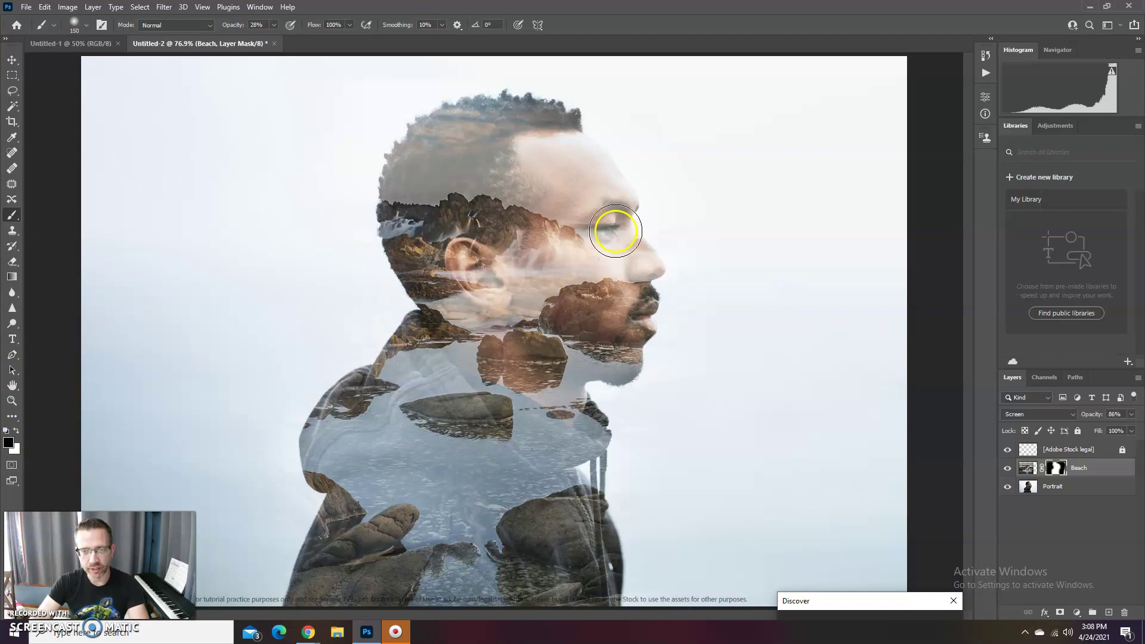
key(bracketleft)
mouse_move(615, 231)
mouse_down()
mouse_move(578, 230)
mouse_move(631, 242)
mouse_move(584, 215)
mouse_up()
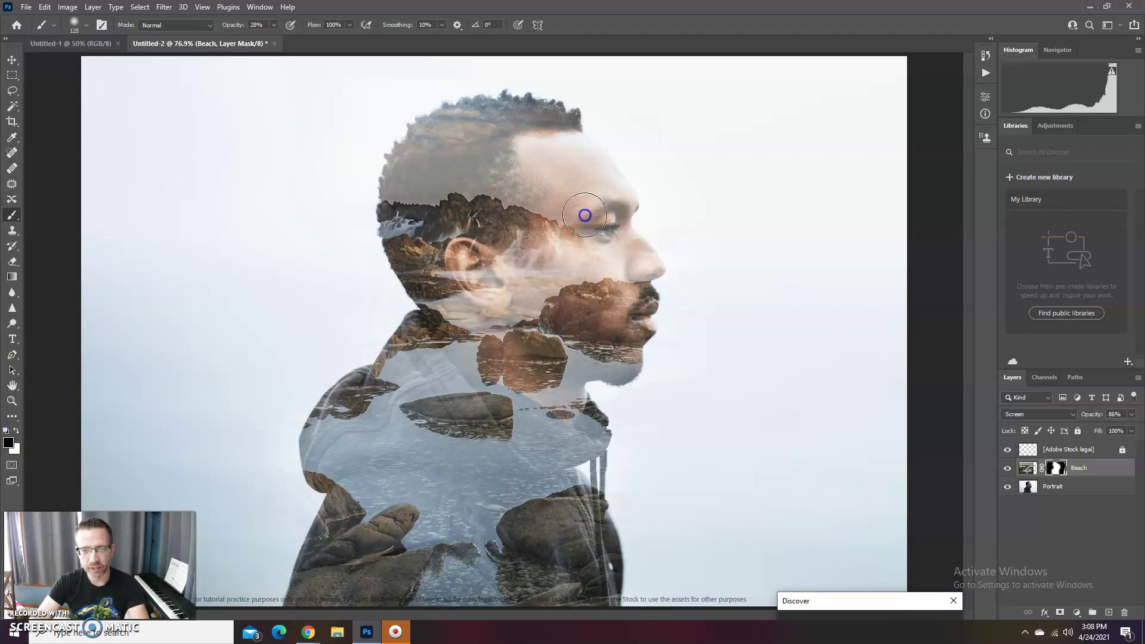
mouse_move(633, 255)
mouse_down()
mouse_move(601, 227)
mouse_move(626, 255)
mouse_up()
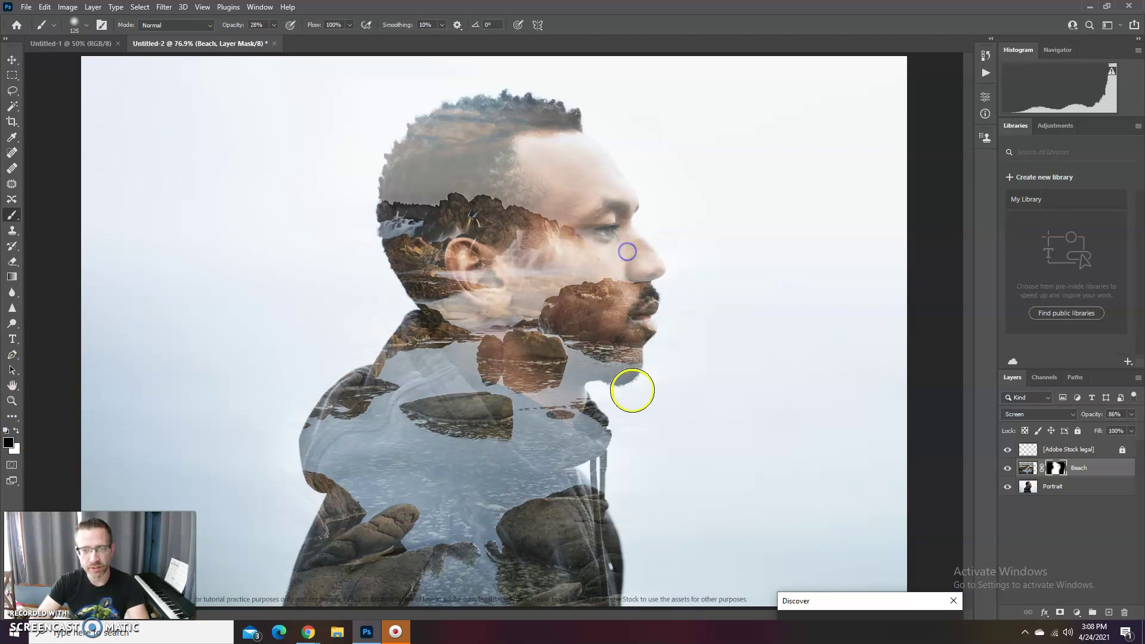
mouse_move(487, 285)
mouse_down()
mouse_move(467, 258)
mouse_move(498, 302)
mouse_move(598, 311)
mouse_move(638, 299)
mouse_move(626, 306)
mouse_up()
drag(608, 353, 614, 366)
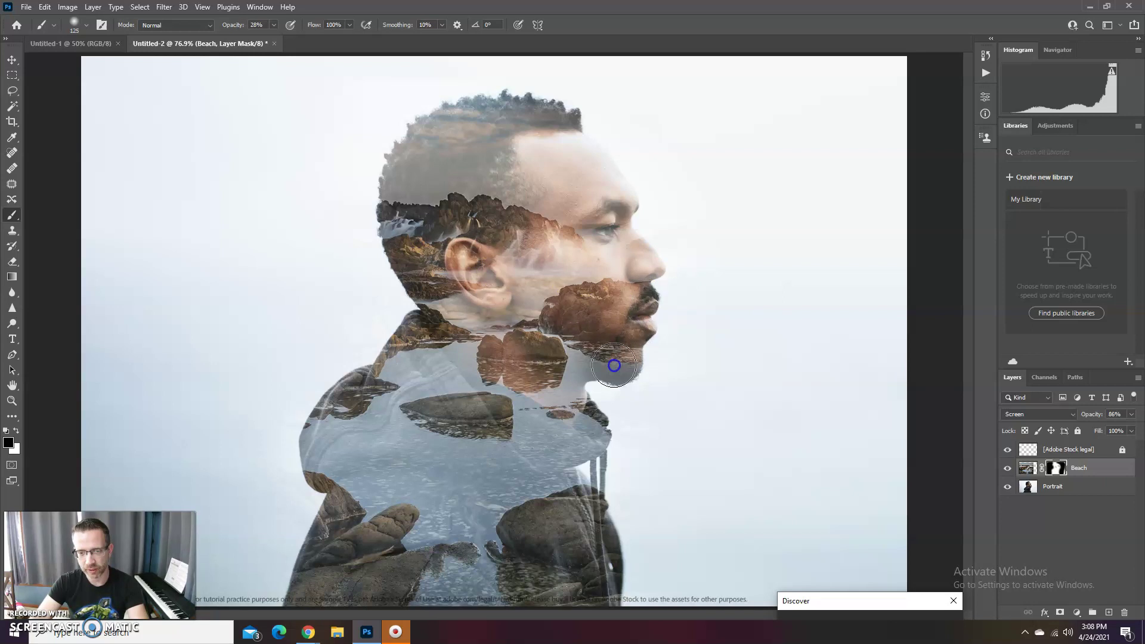
mouse_move(632, 298)
mouse_down()
mouse_move(596, 229)
mouse_move(610, 222)
mouse_move(580, 235)
mouse_up()
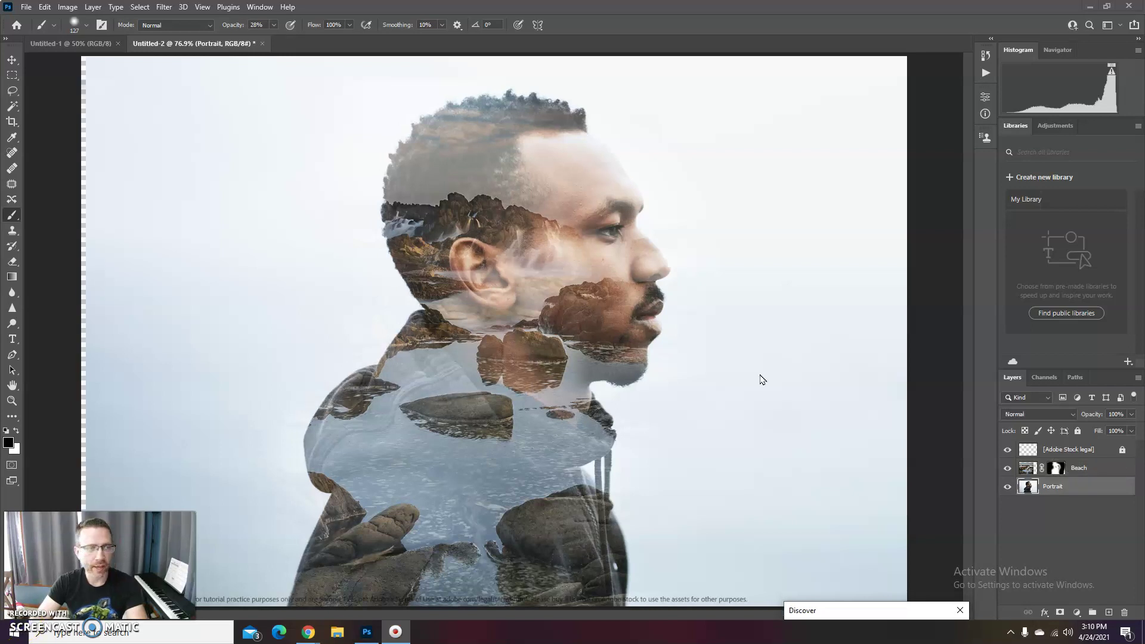
Crop the canvas to a tall marquee rectangle around the man, trimming the pale backdrop on both sides
click(111, 25)
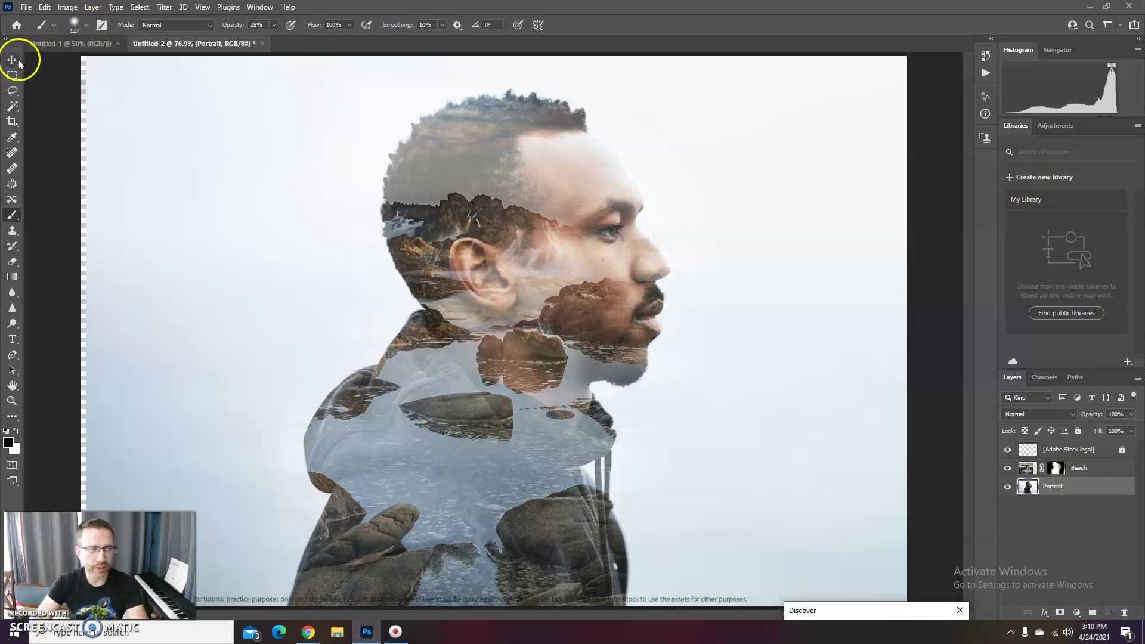
click(12, 74)
click(1104, 466)
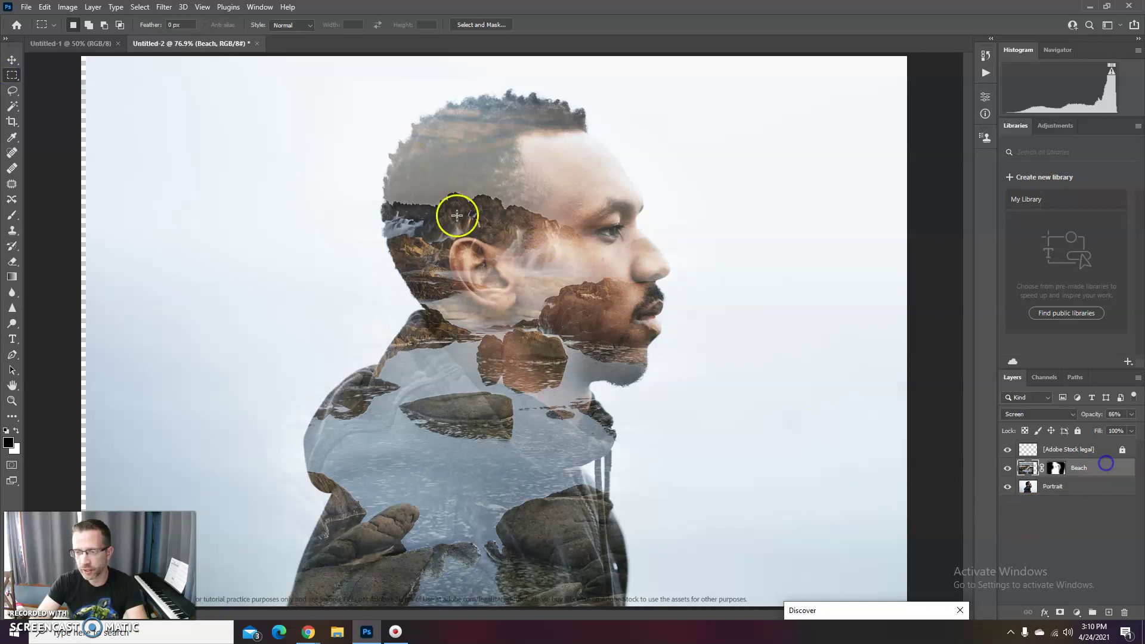
drag(248, 64, 696, 641)
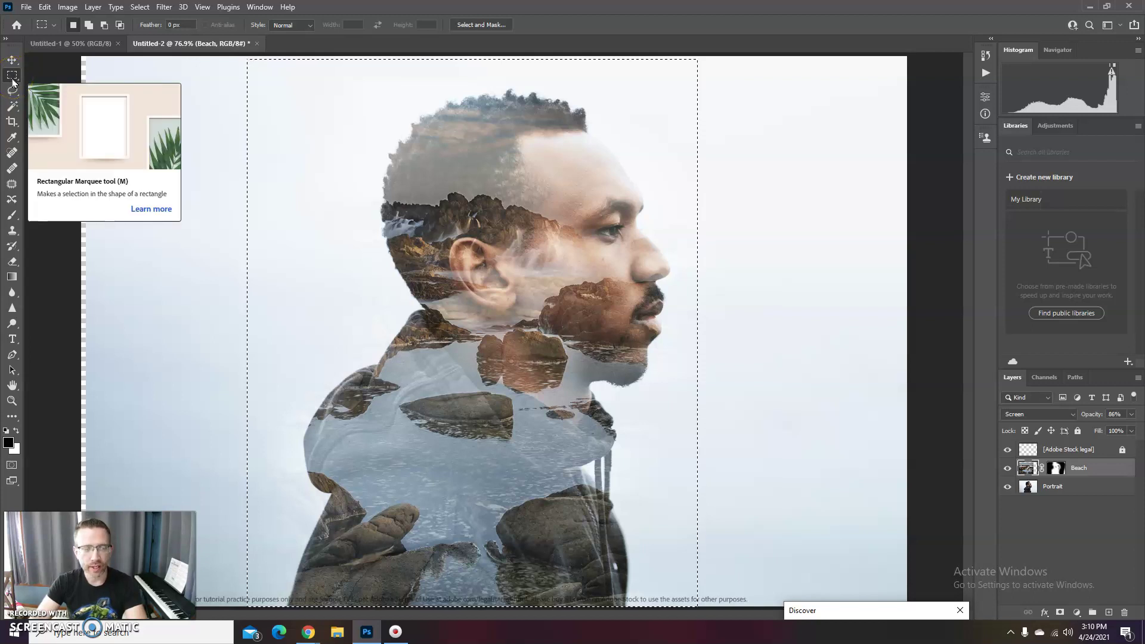
click(265, 78)
drag(279, 64, 704, 641)
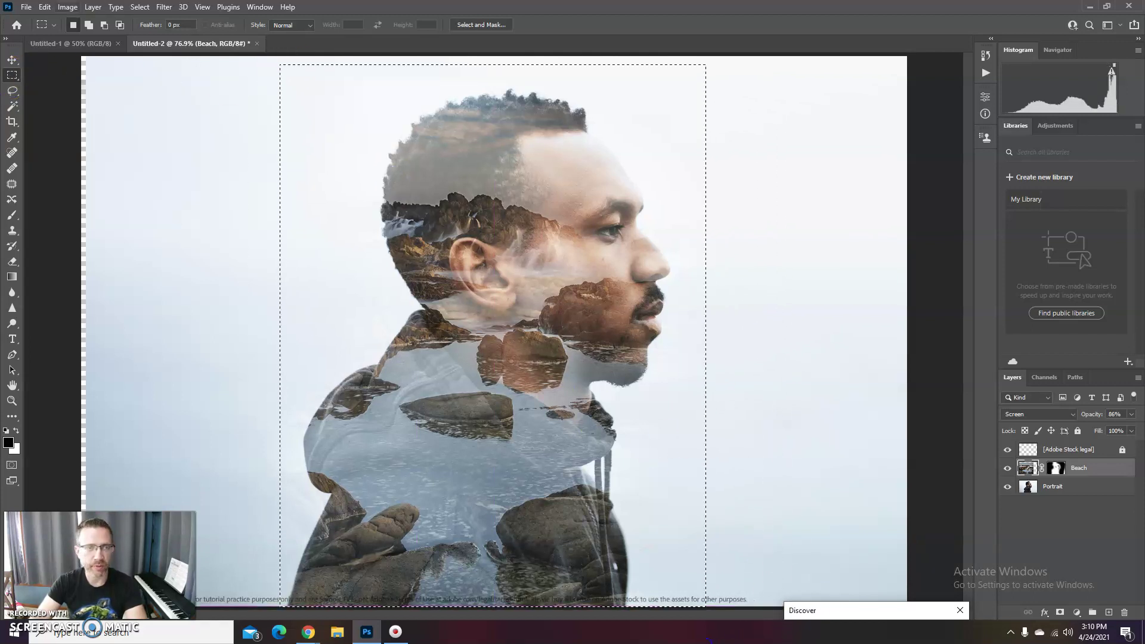
click(68, 8)
click(99, 134)
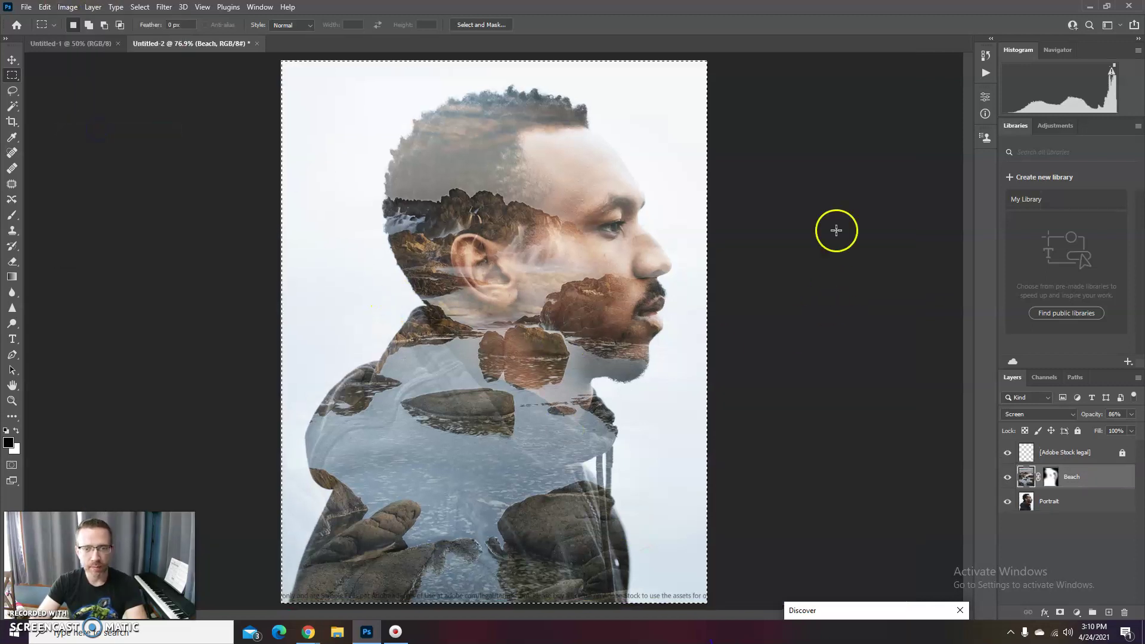
key(ctrl+d)
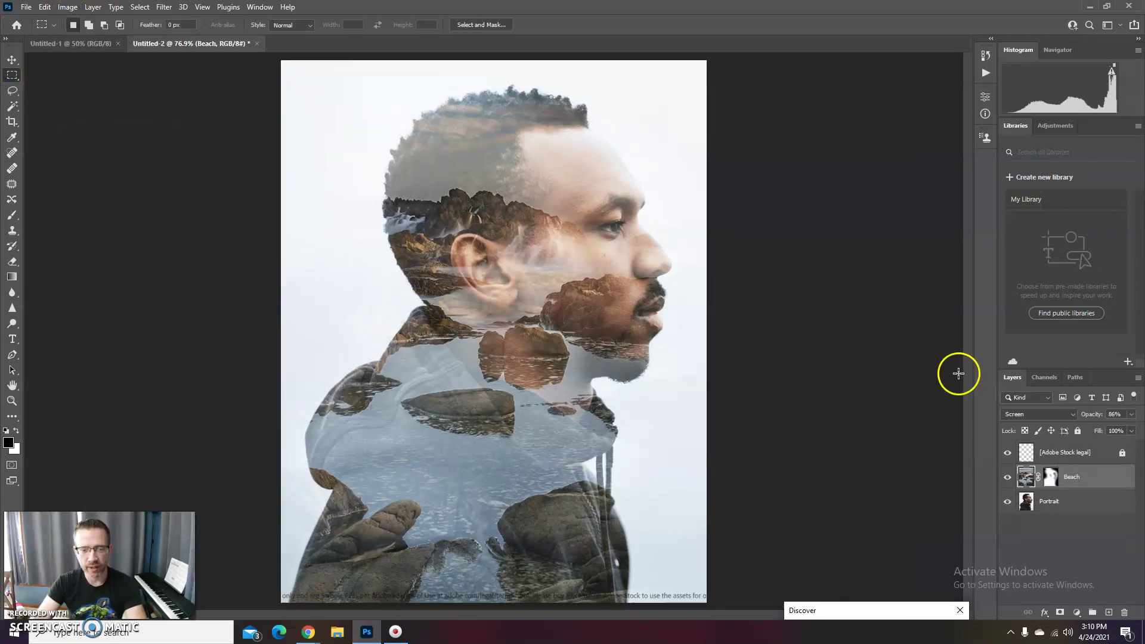